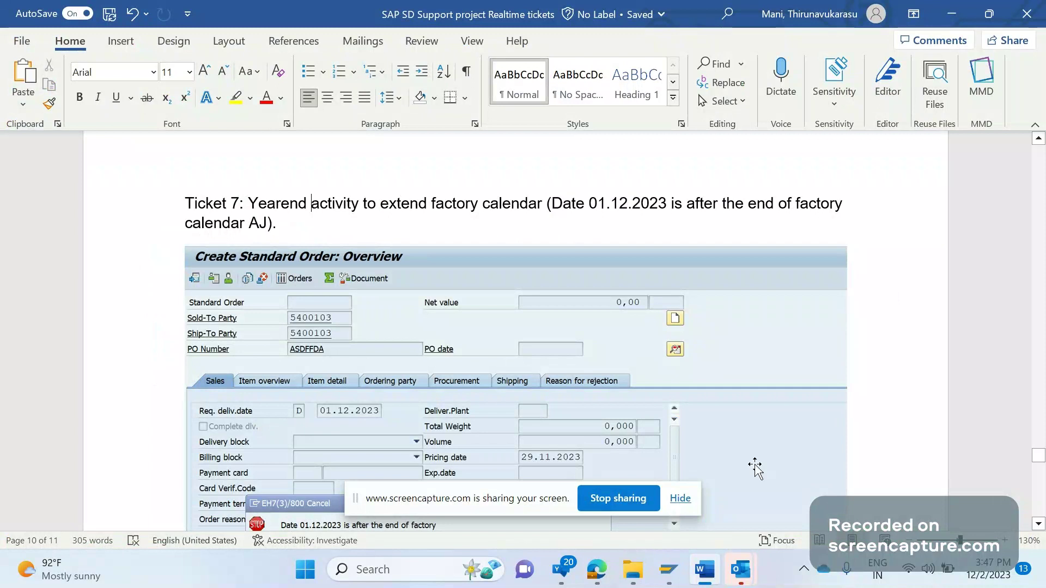
Scroll to Ticket 7 and select the screenshot of the factory calendar AJ date error
scroll(853, 395, "down", 1)
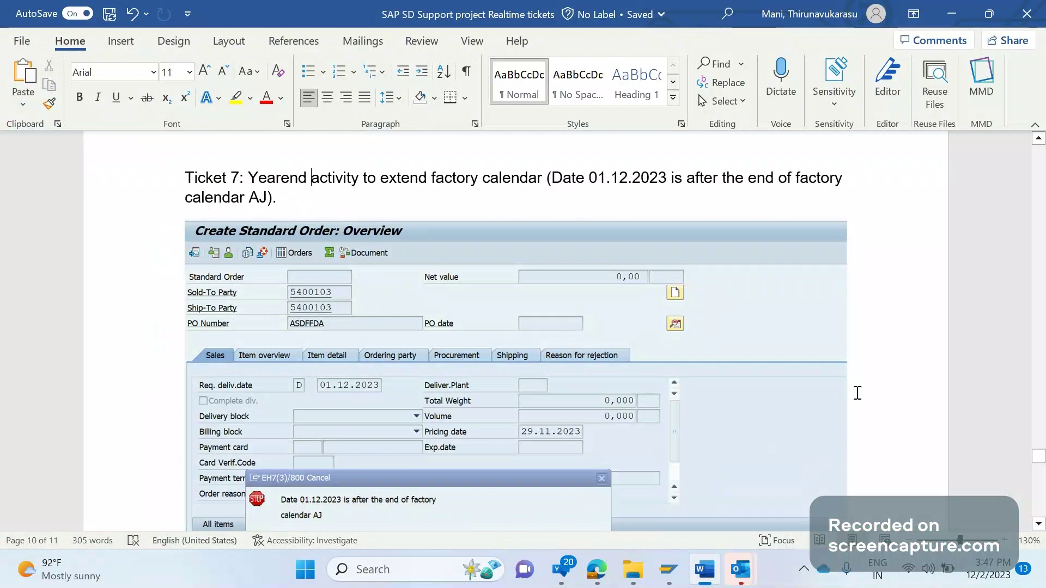
scroll(857, 393, "down", 1)
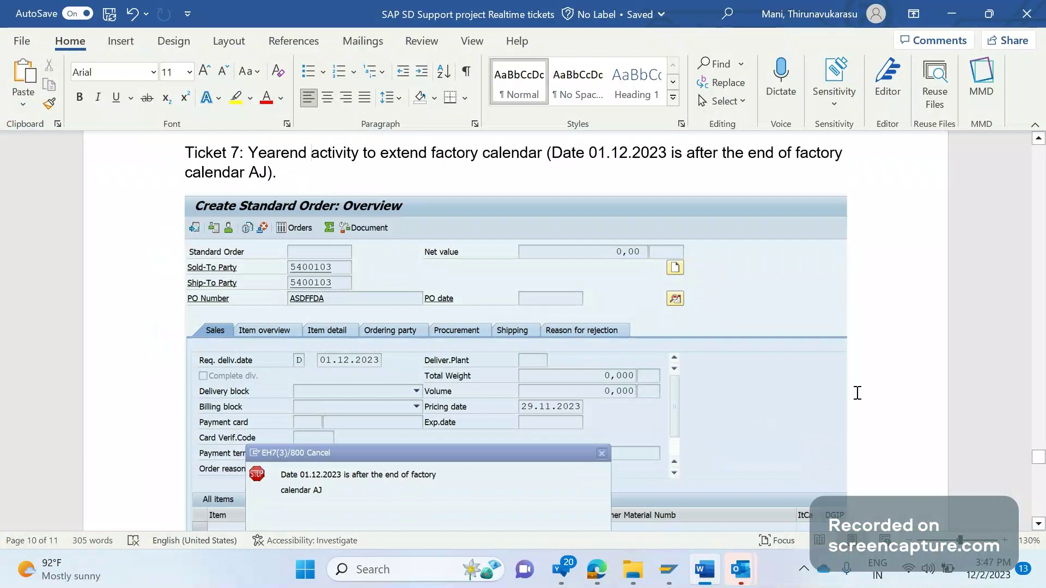
left_click(295, 497)
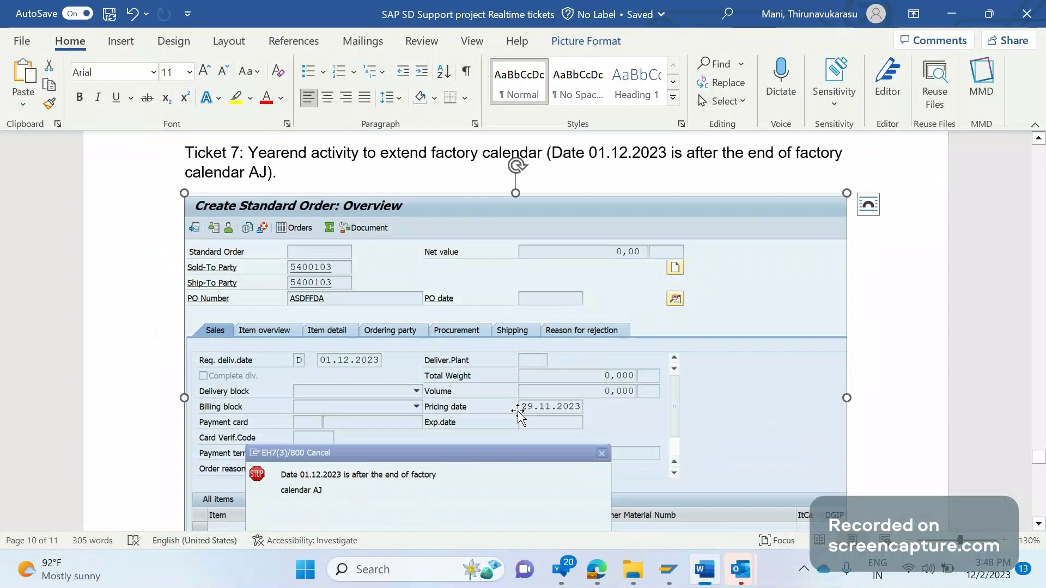
In SAP, start /NVA01 and proceed with order type OR
mouse_move(668, 570)
left_click(684, 473)
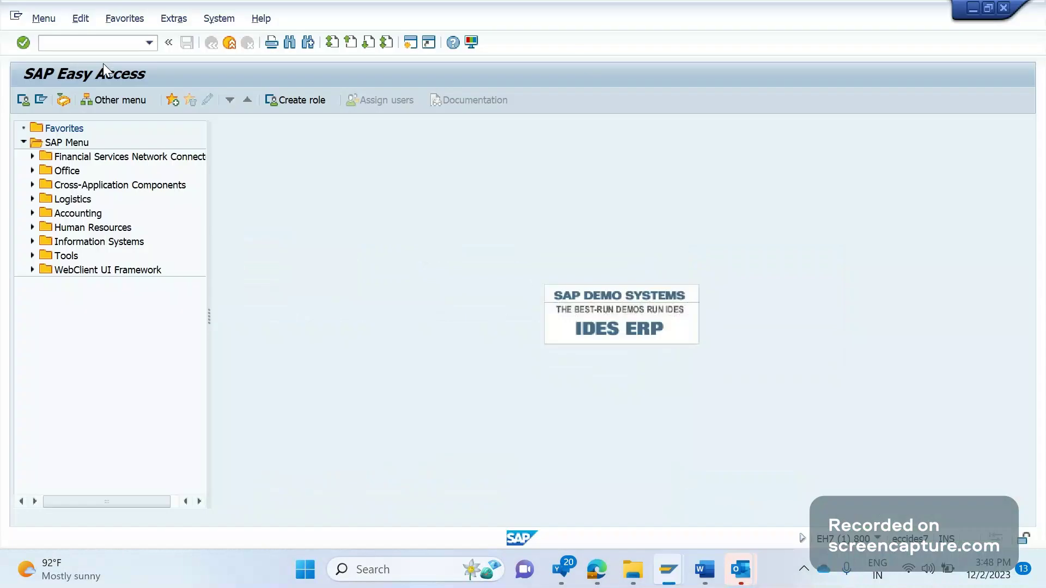
type("/NVA01")
key("Return")
key("BackSpace")
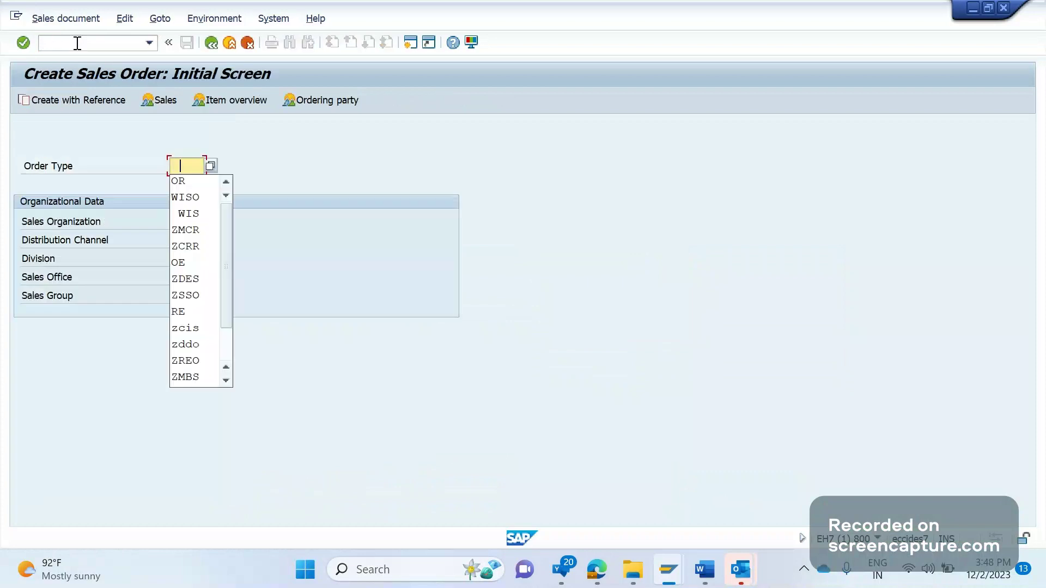
type("OR")
key("BackSpace")
key("BackSpace")
type("OR")
key("Return")
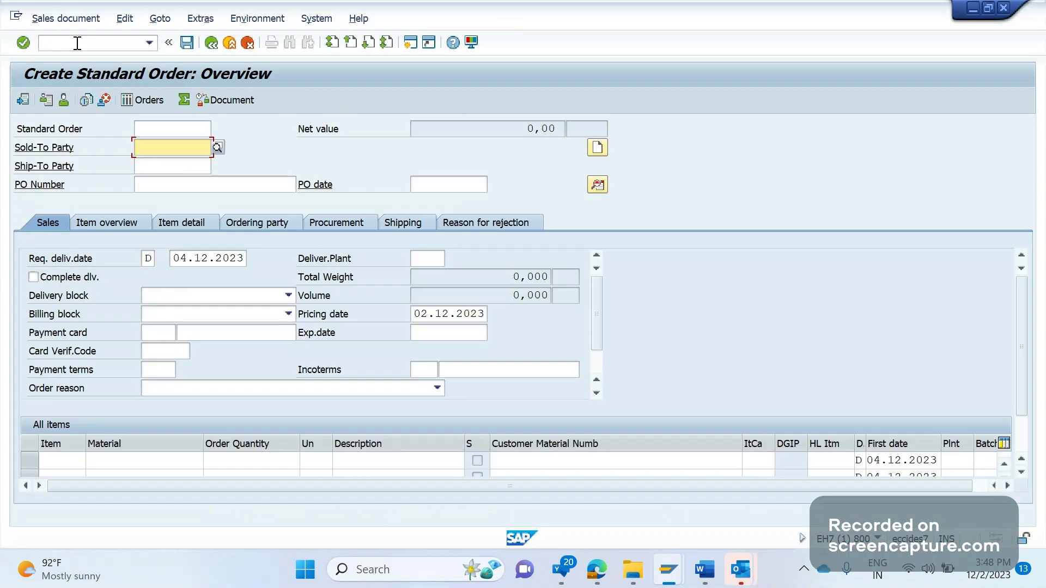
Enter 5400103 as sold-to and ship-to party and PO number TEST
key("BackSpace")
key("Down")
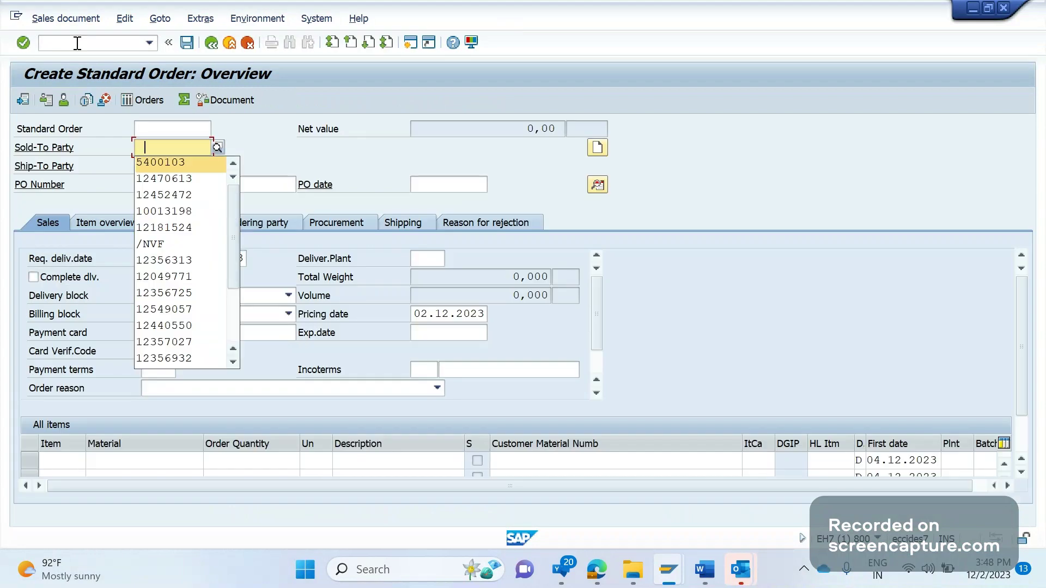
key("Return")
key("Tab")
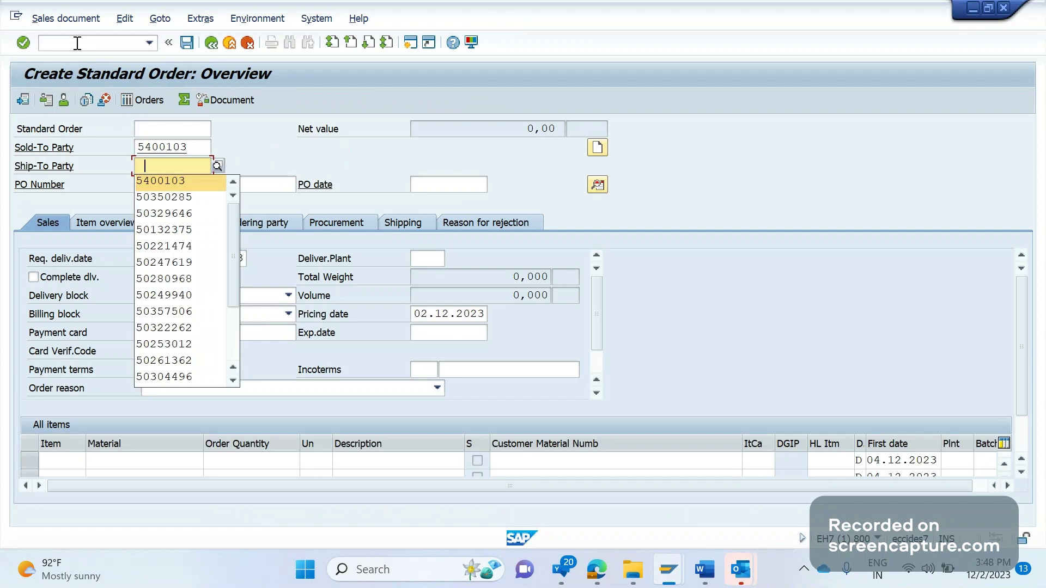
key("Return")
key("Tab")
type("T")
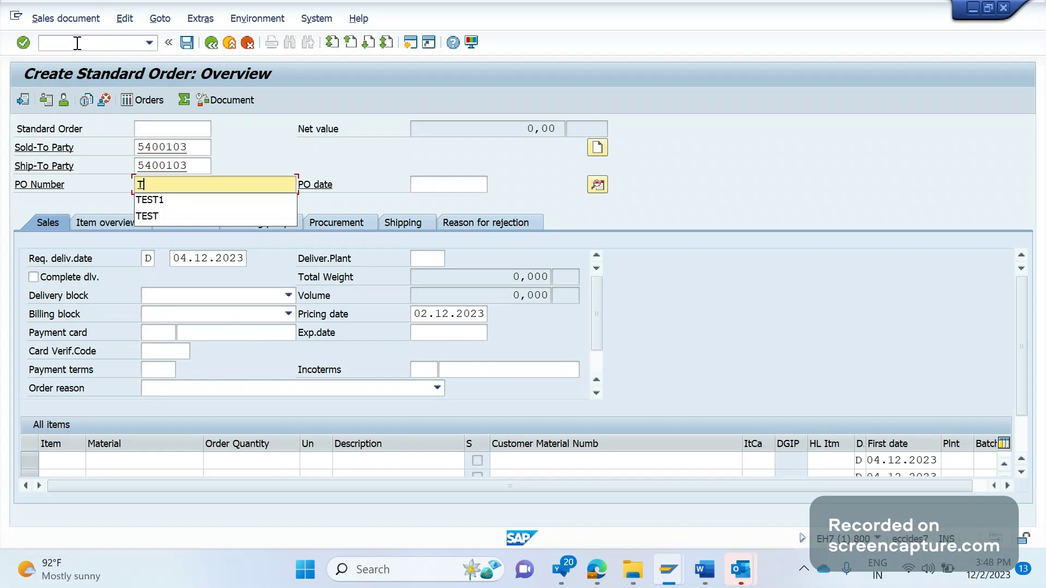
type("EST")
key("Return")
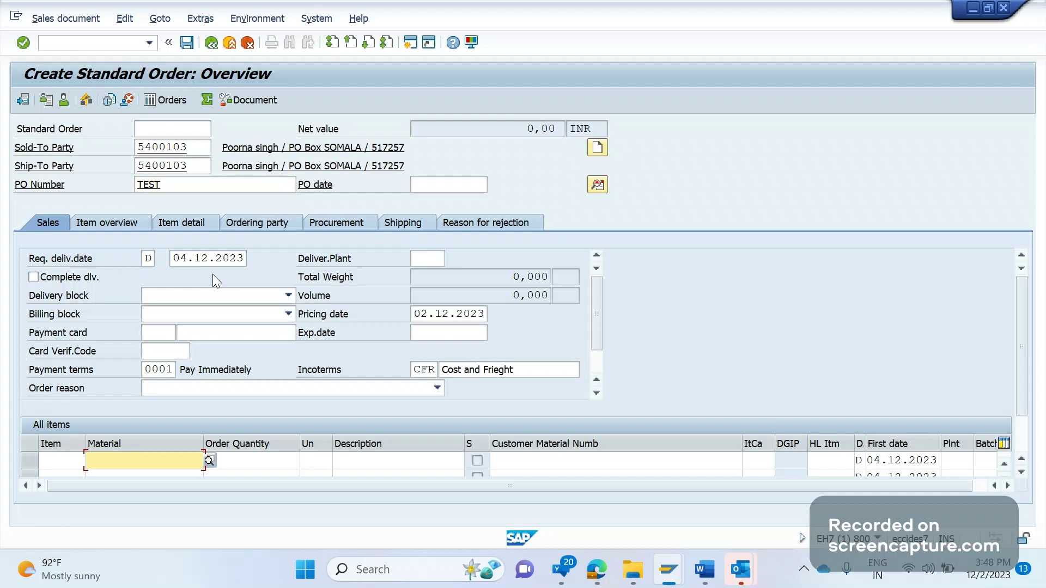
left_click(235, 264)
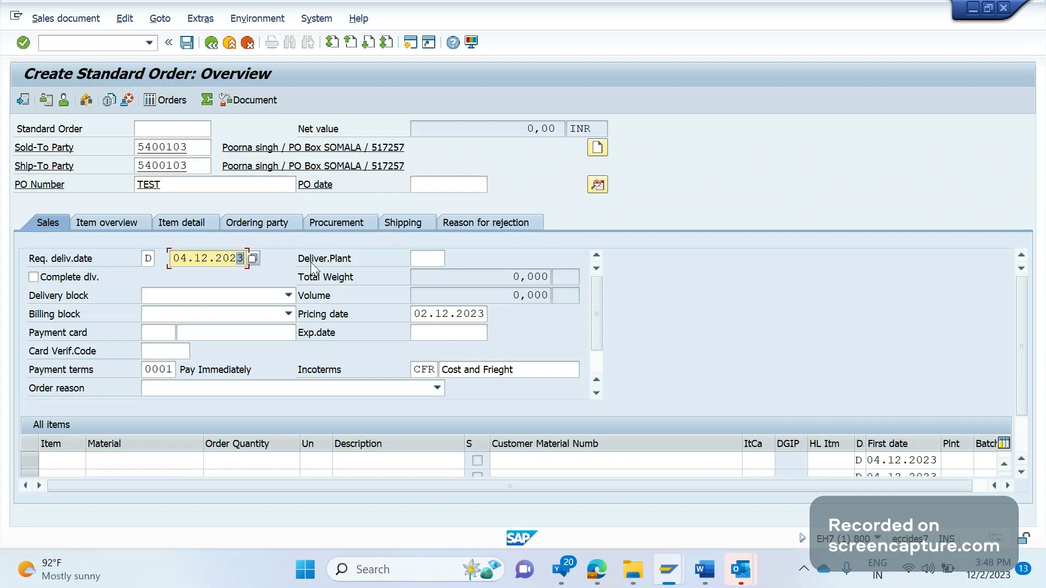
Set the requested delivery date to 04.12.2024, trigger the calendar AJ error, then exit the order
type("4")
key("Return")
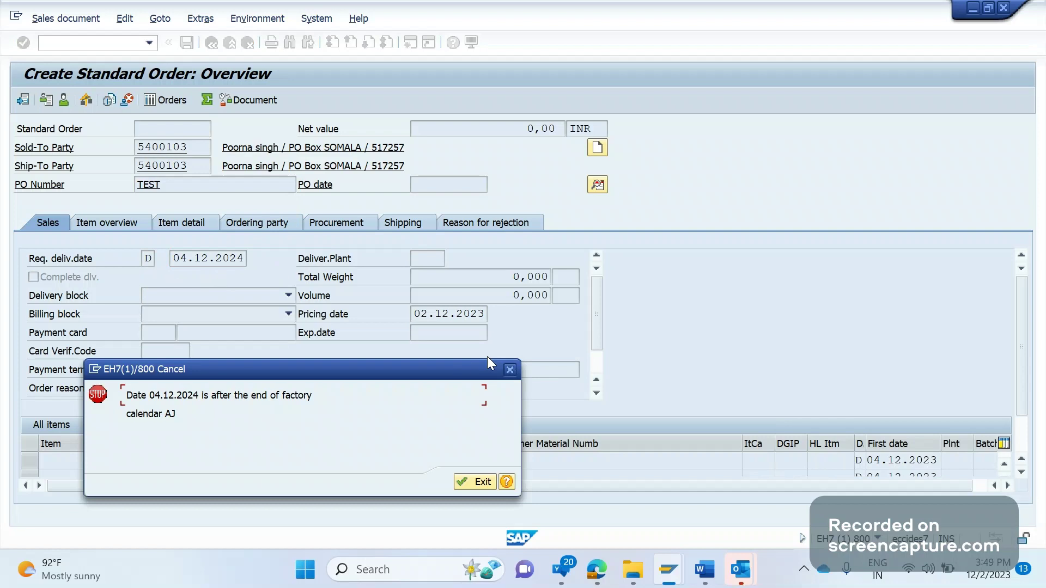
key("Return")
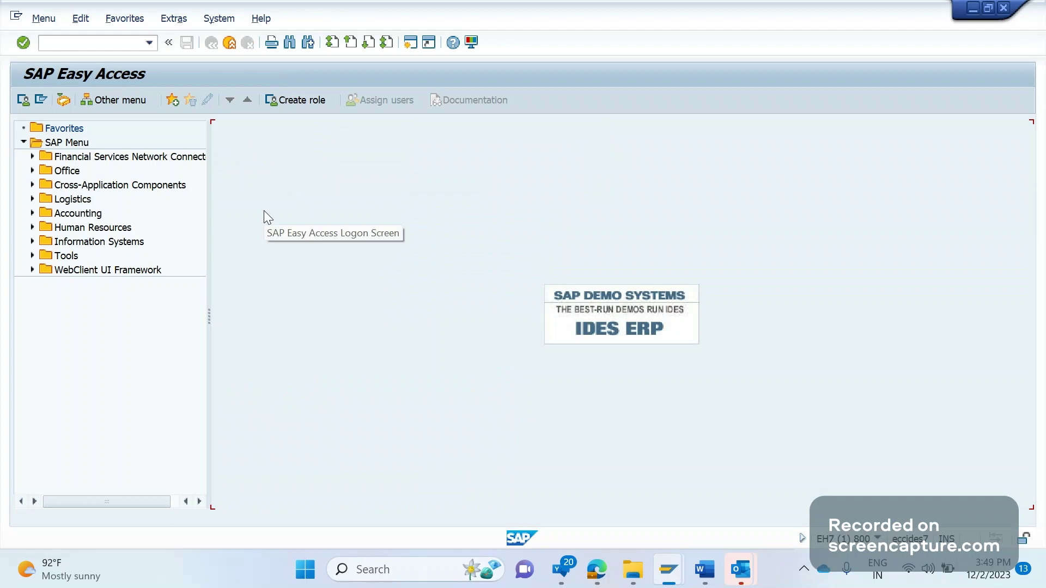
Run VA01 and continue with order type OR to the overview
left_click(105, 45)
type("VA")
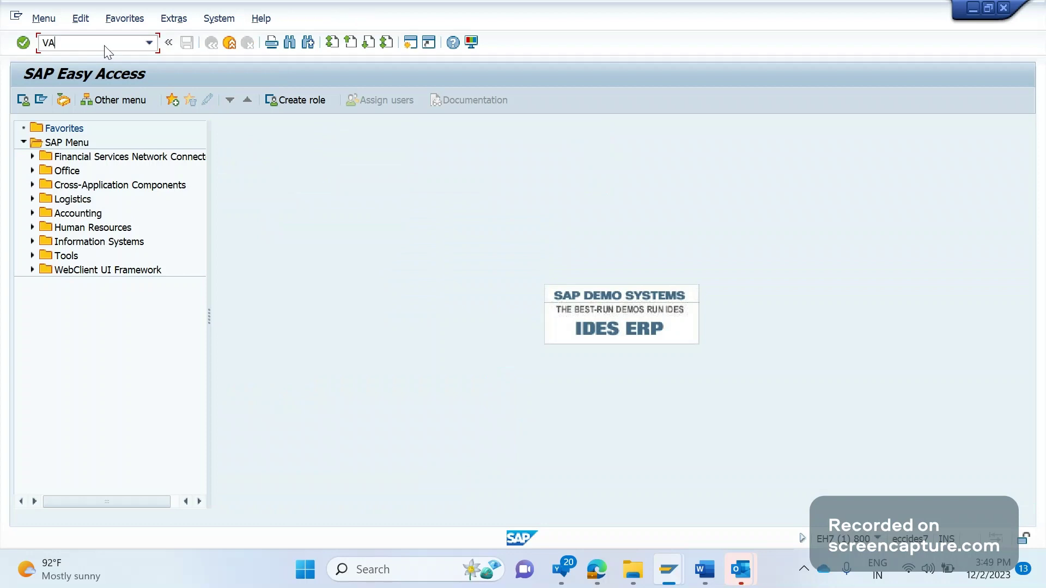
key("BackSpace")
key("BackSpace")
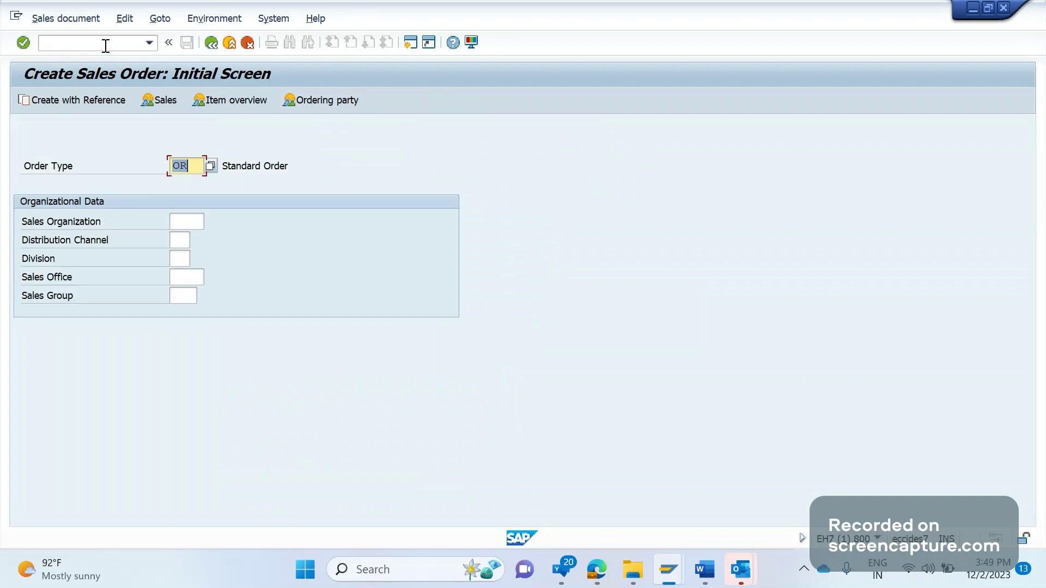
key("Return")
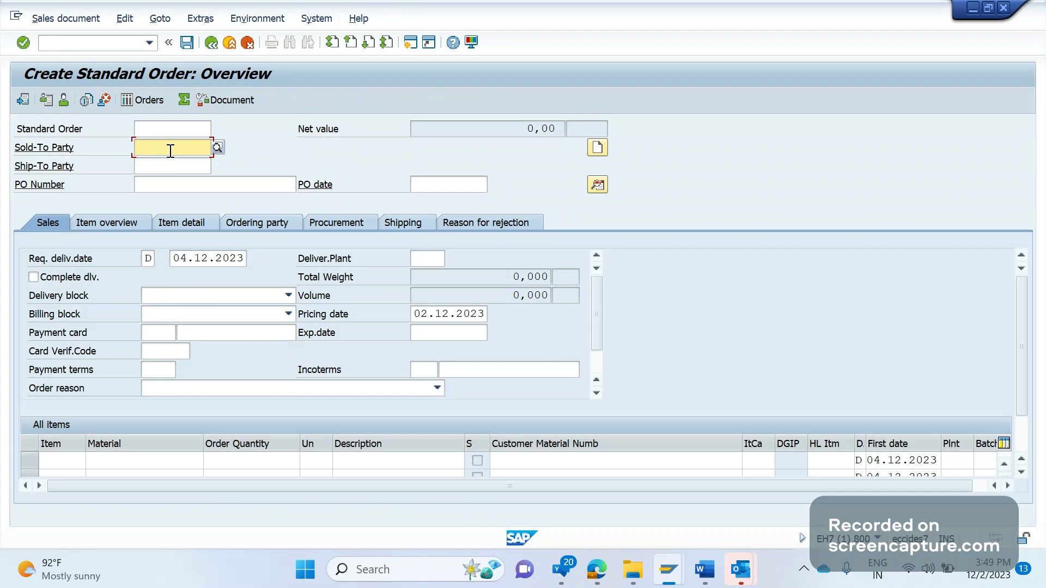
Enter 5400103 as sold-to and ship-to party with PO ADFASFA, then view the Word ticket
type("5400103")
left_click(159, 166)
type("5400103")
left_click(159, 186)
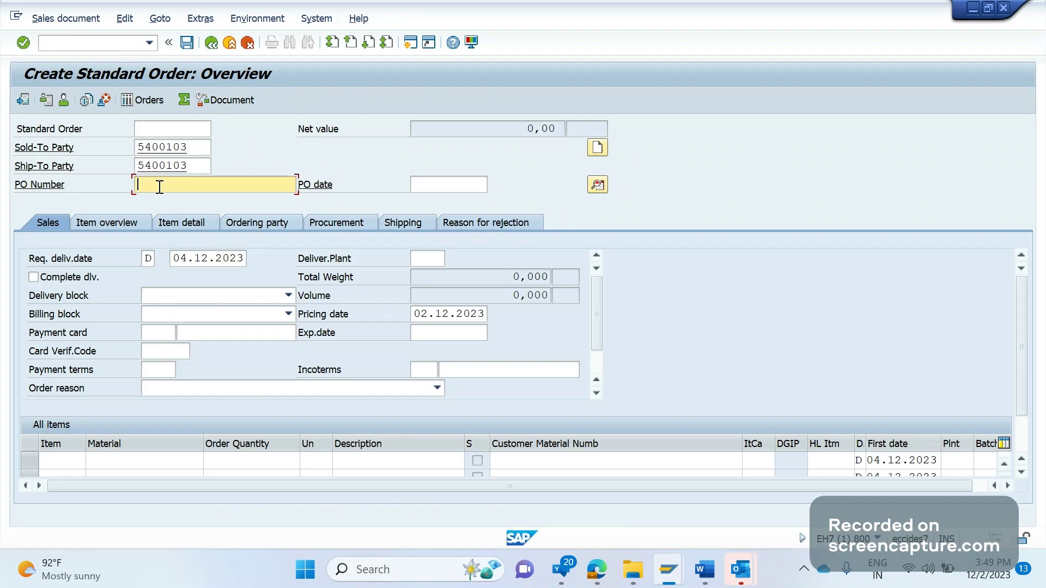
type("ADFASFA")
key("Return")
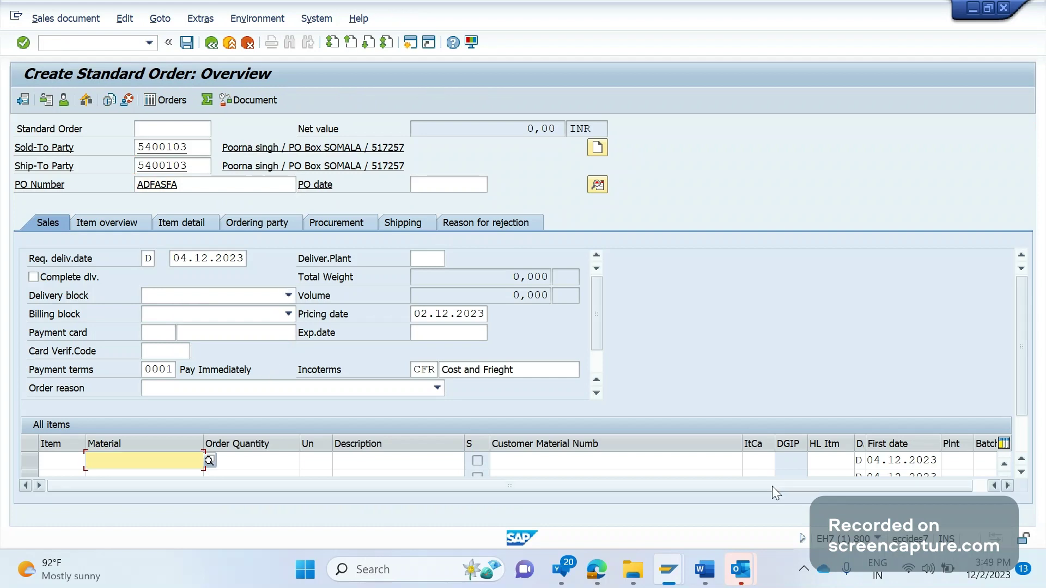
left_click(705, 569)
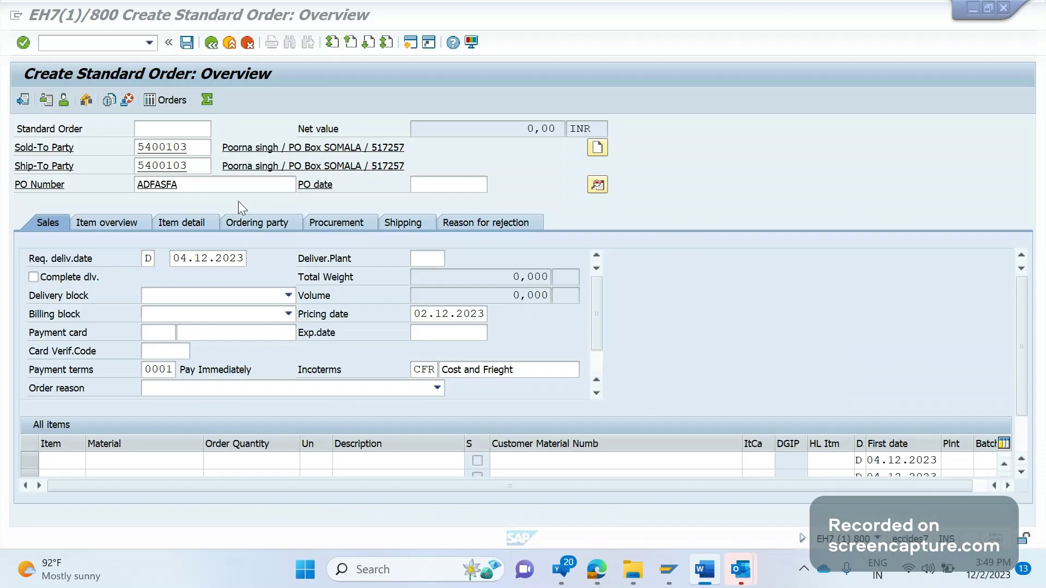
Open customer 5400103's Billing Documents sales area data and check invoicing dates calendar AJ
left_click(238, 201)
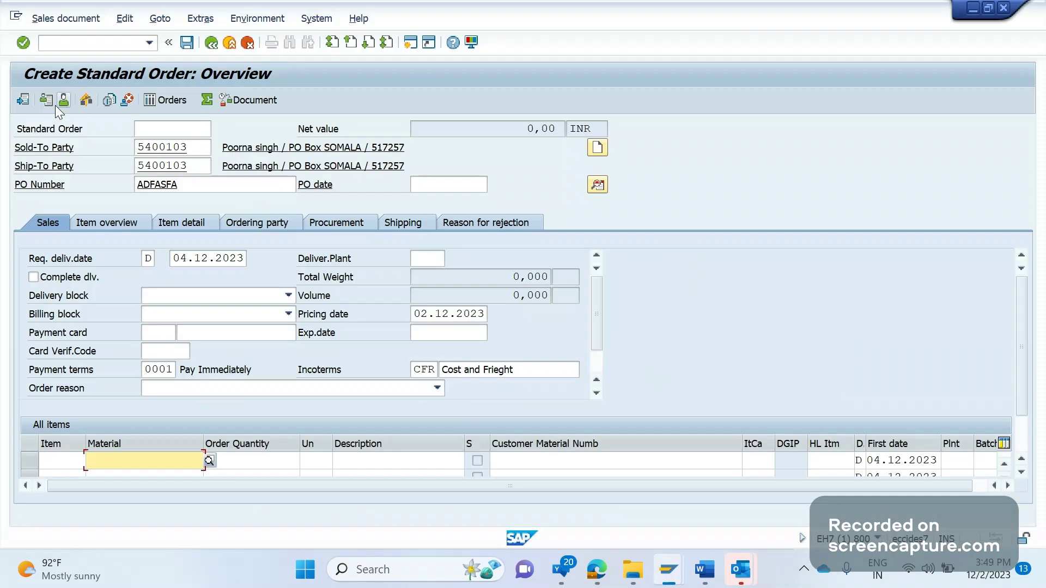
left_click(161, 370)
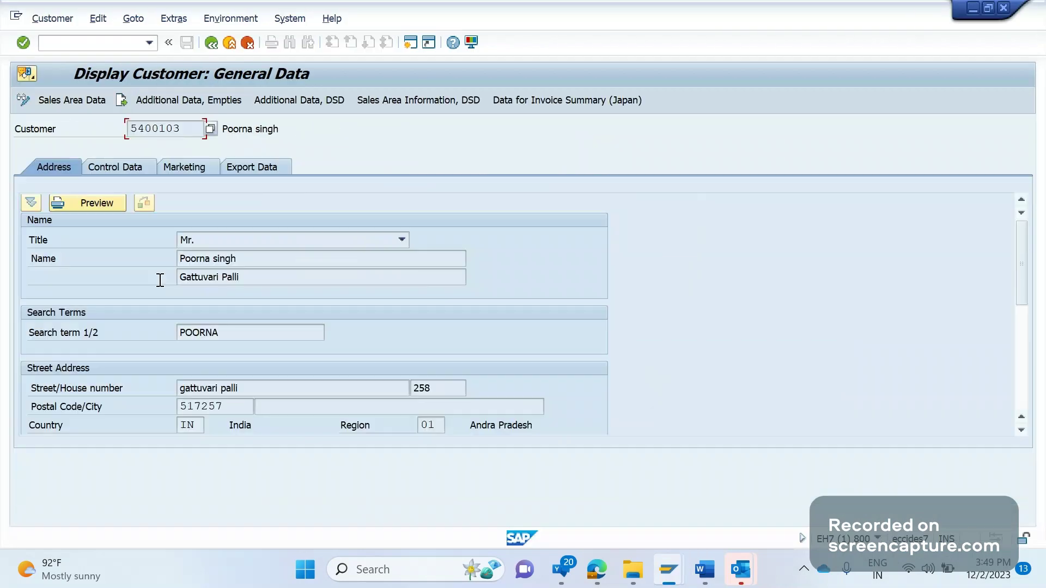
left_click(81, 101)
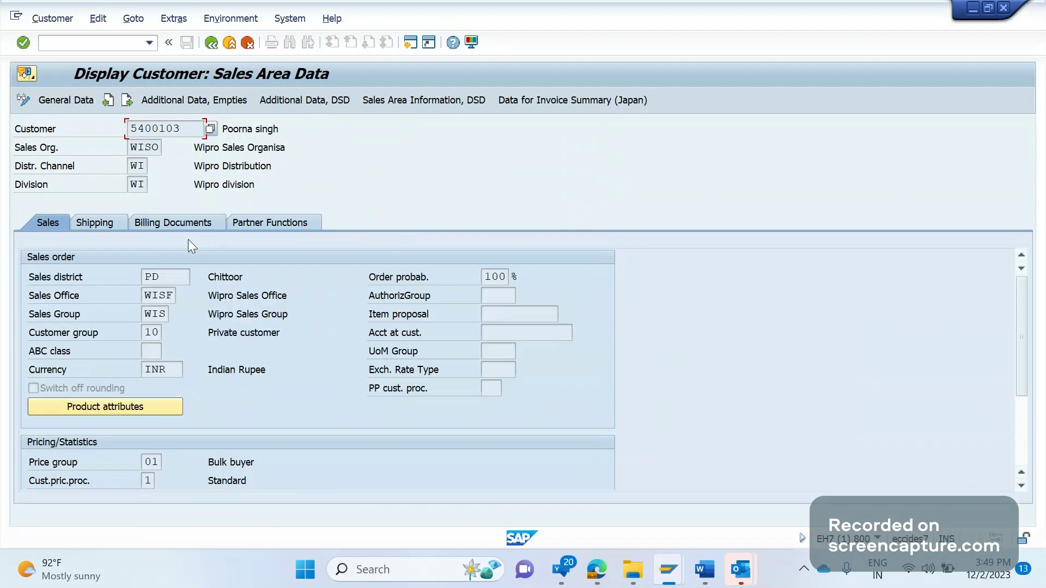
left_click(184, 223)
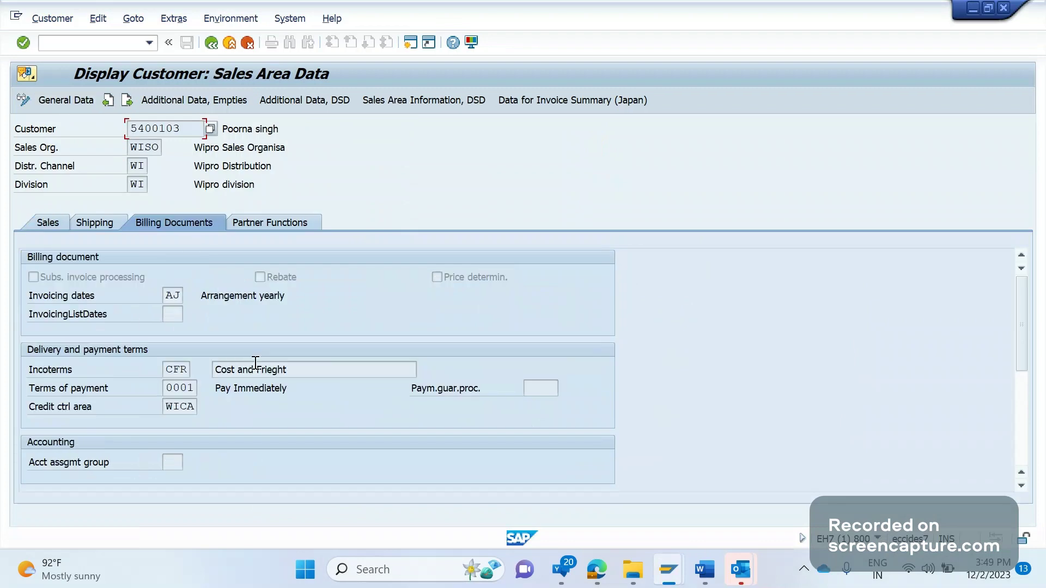
left_click(168, 295)
Type 'Tcode: SCAL' on the line below Answer: in the Word ticket
left_click(705, 569)
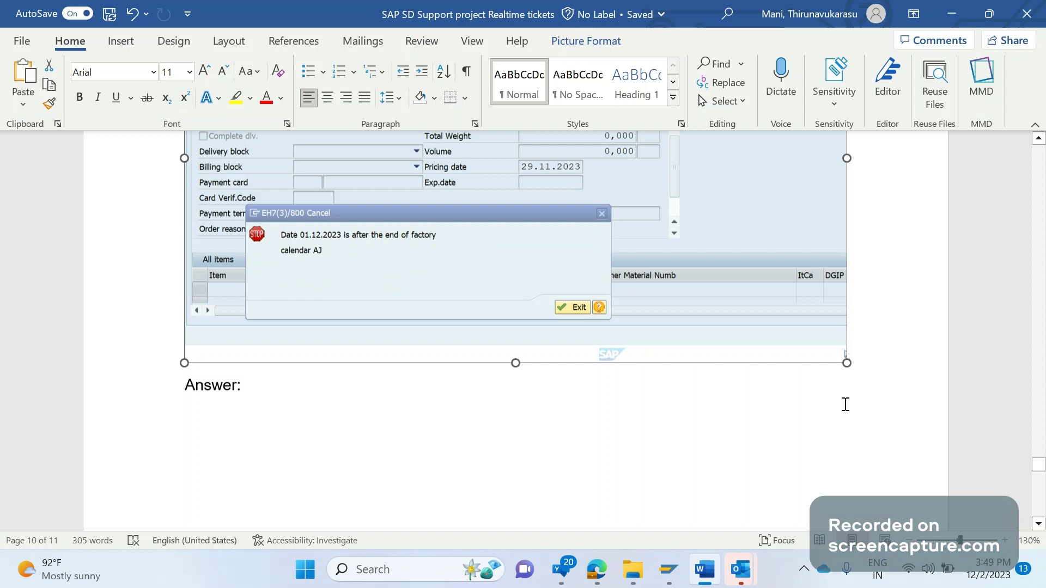
left_click(845, 404)
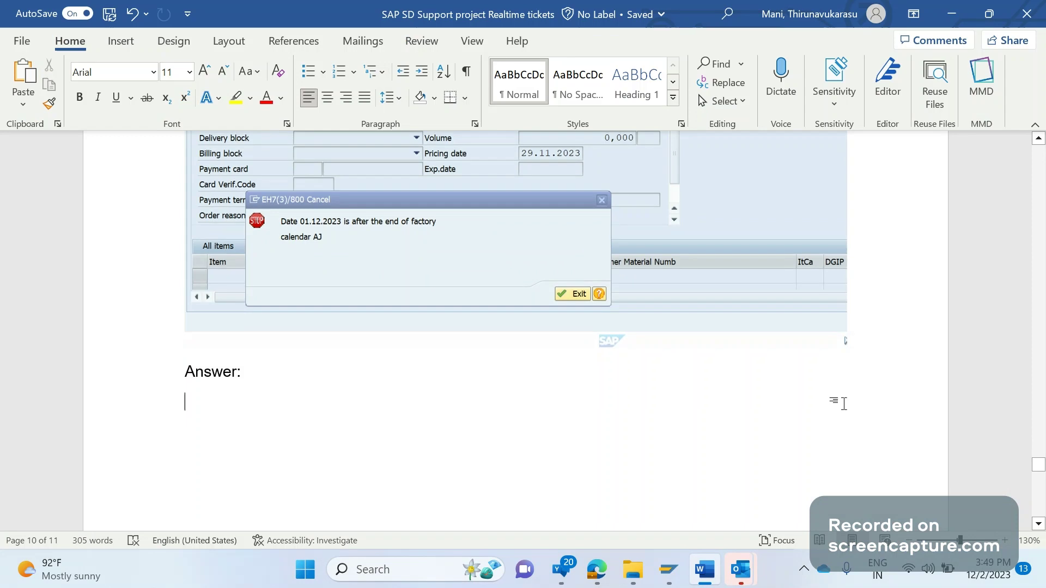
type("Tcode")
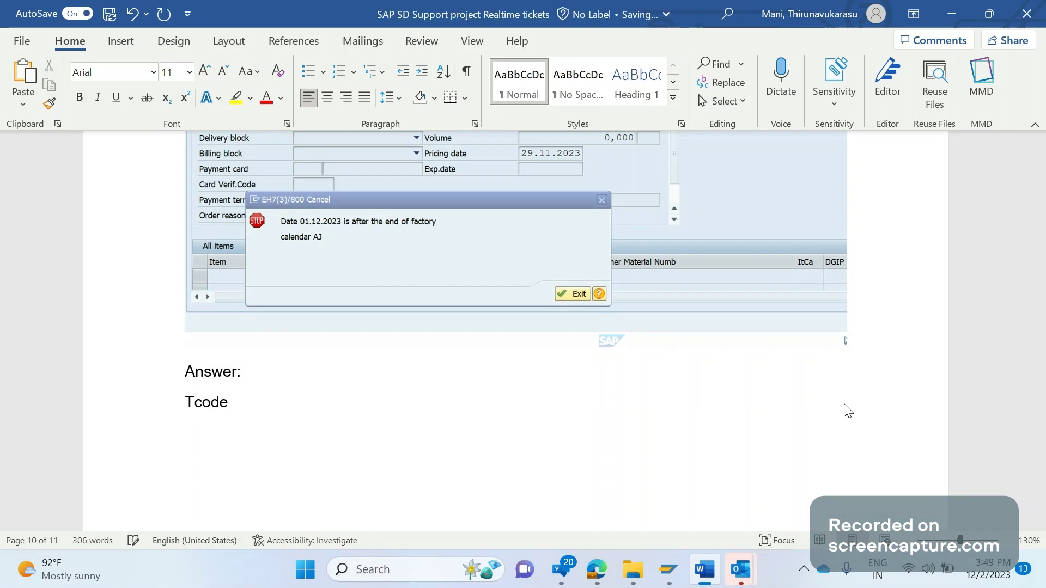
type(": SCAL")
mouse_move(668, 570)
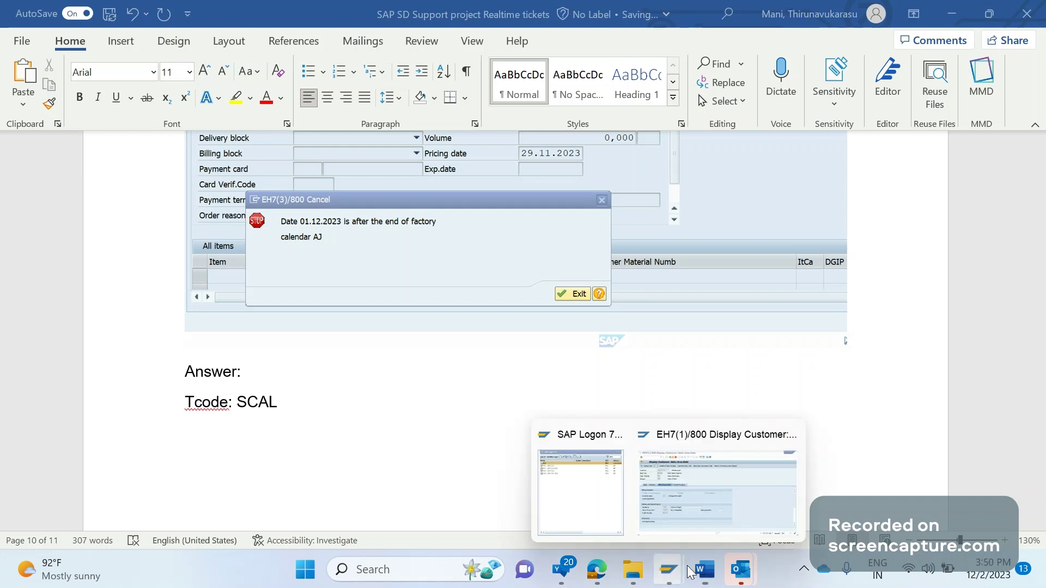
left_click(763, 495)
Open the details of factory calendar AJ (Arrangement yearly) for editing
key("ctrl+slash")
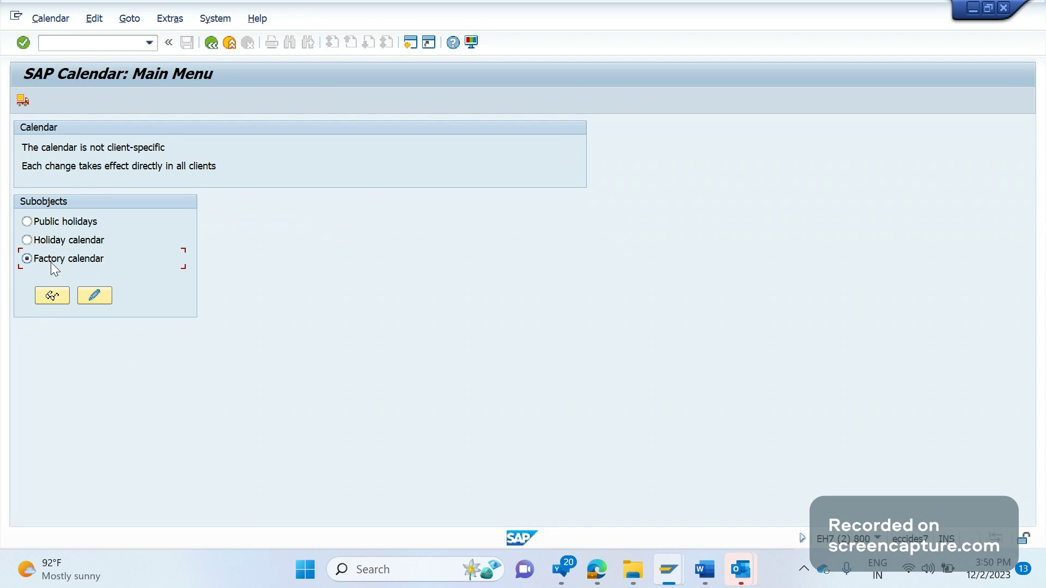
left_click(93, 296)
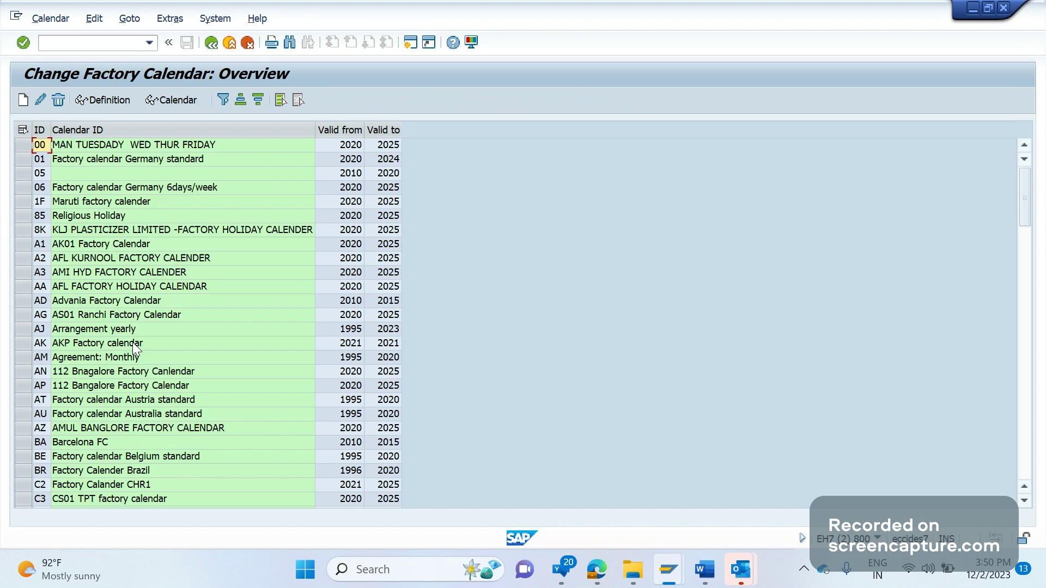
left_click(24, 332)
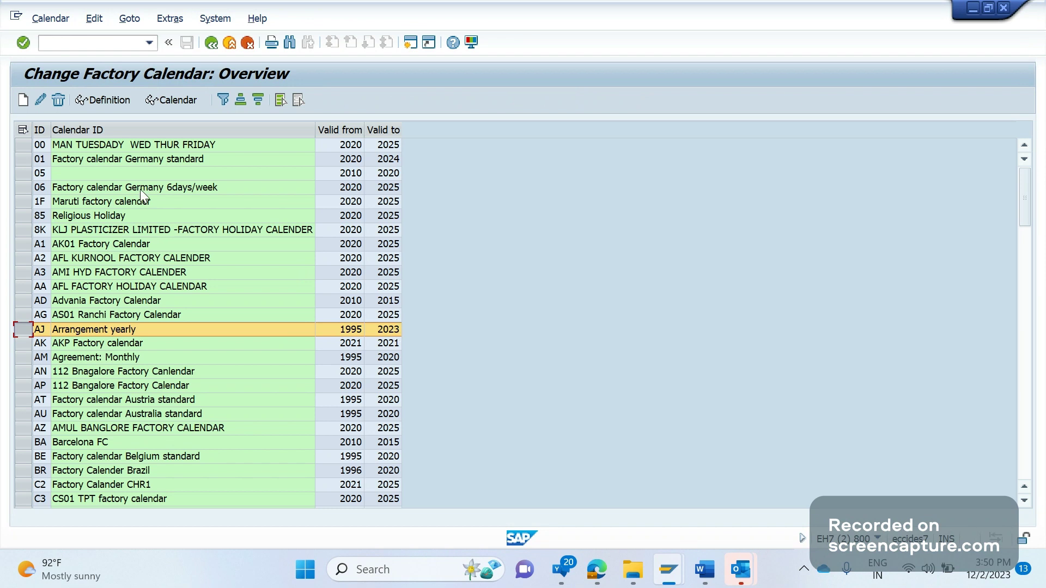
left_click(42, 102)
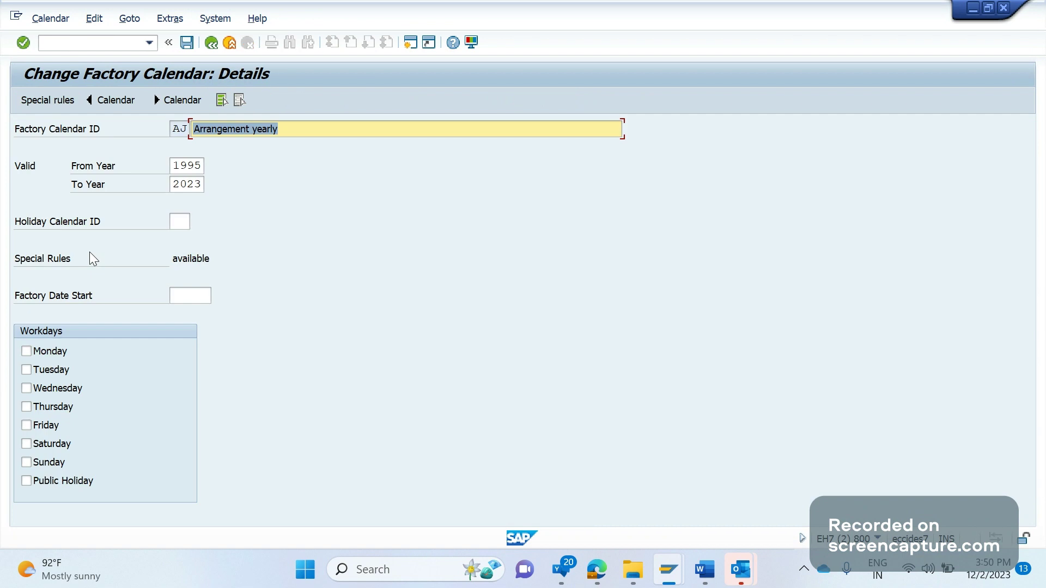
Change calendar AJ's end year from 2023 to 2024 and save, acknowledging the transport notice
left_click_drag(194, 183, 203, 184)
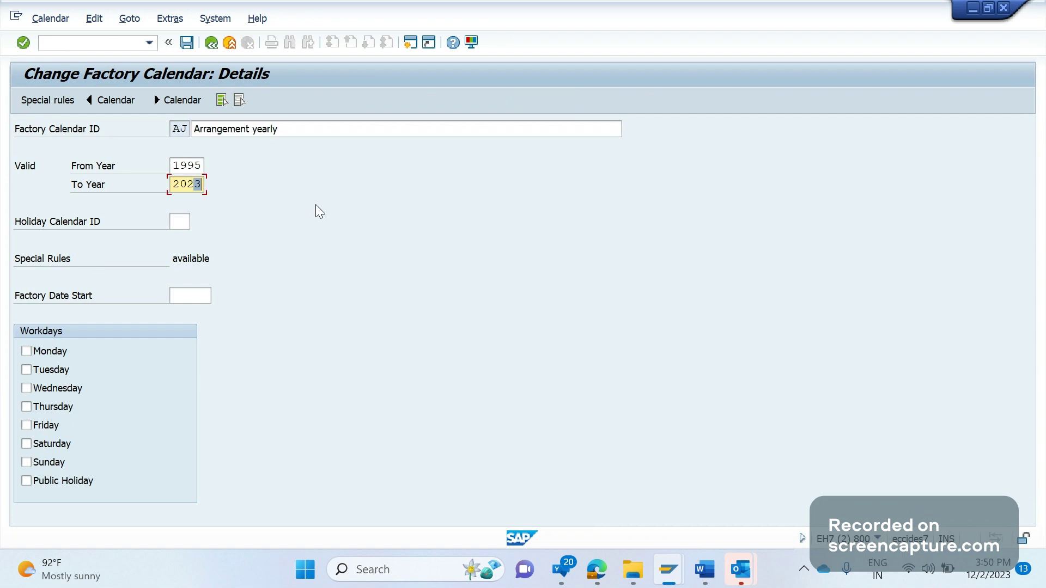
type("4")
key("Return")
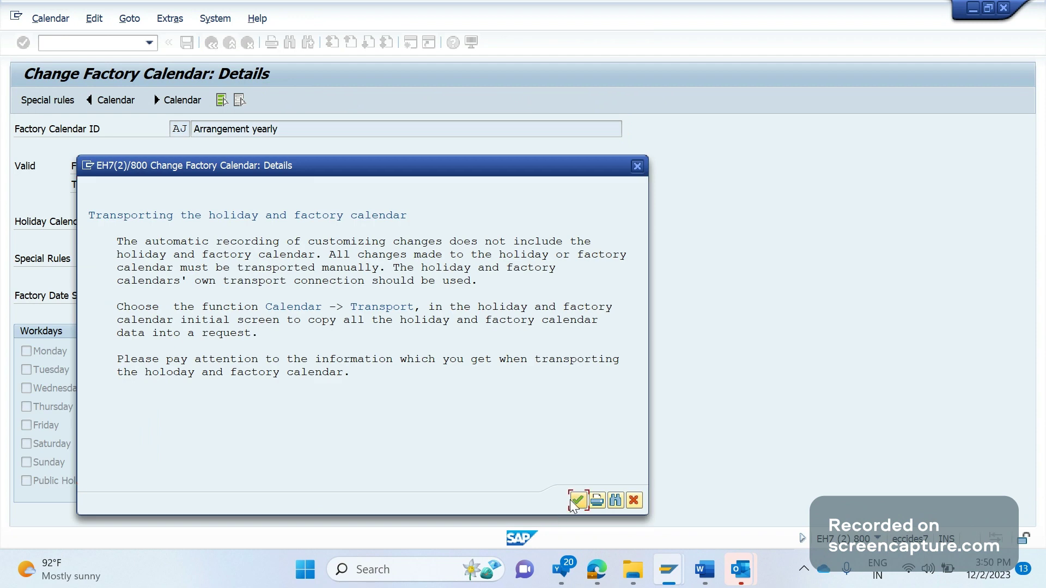
left_click(576, 500)
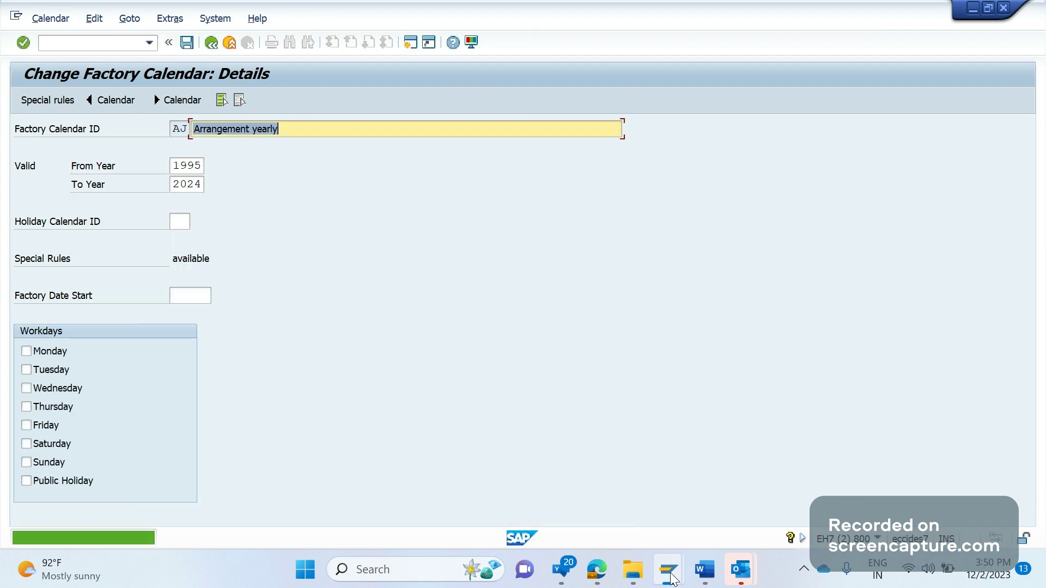
mouse_move(668, 569)
left_click(652, 502)
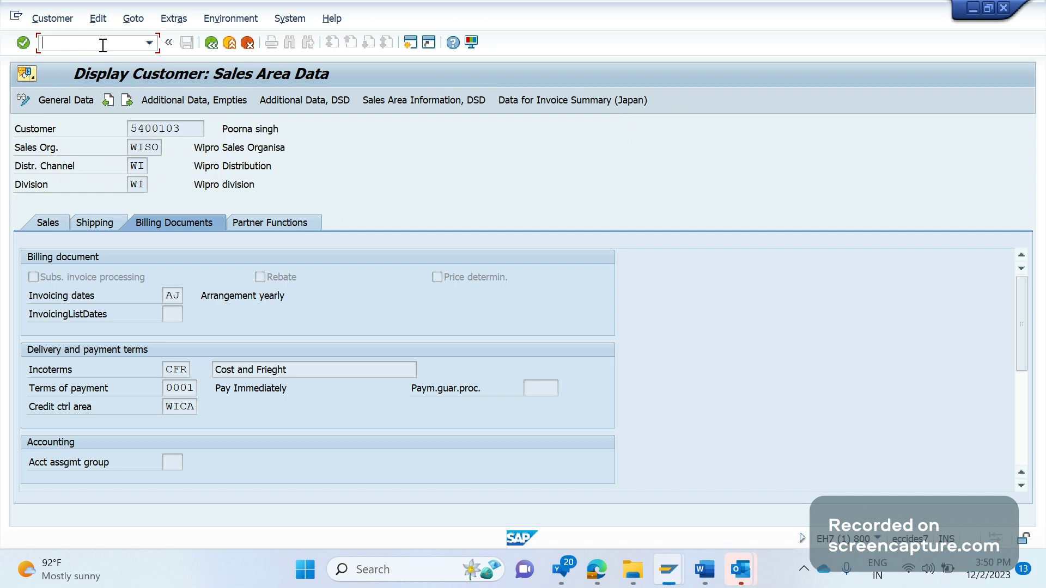
Create a standard order via /NVA01 for the customer from history with PO number ADED
type("/NVA0")
key("Return")
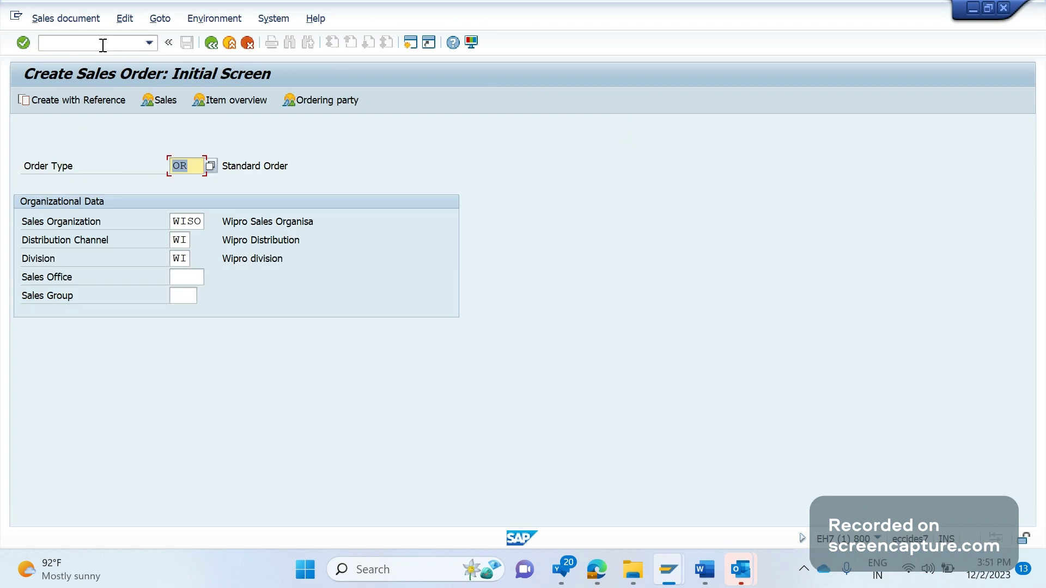
key("Return")
left_click(161, 147)
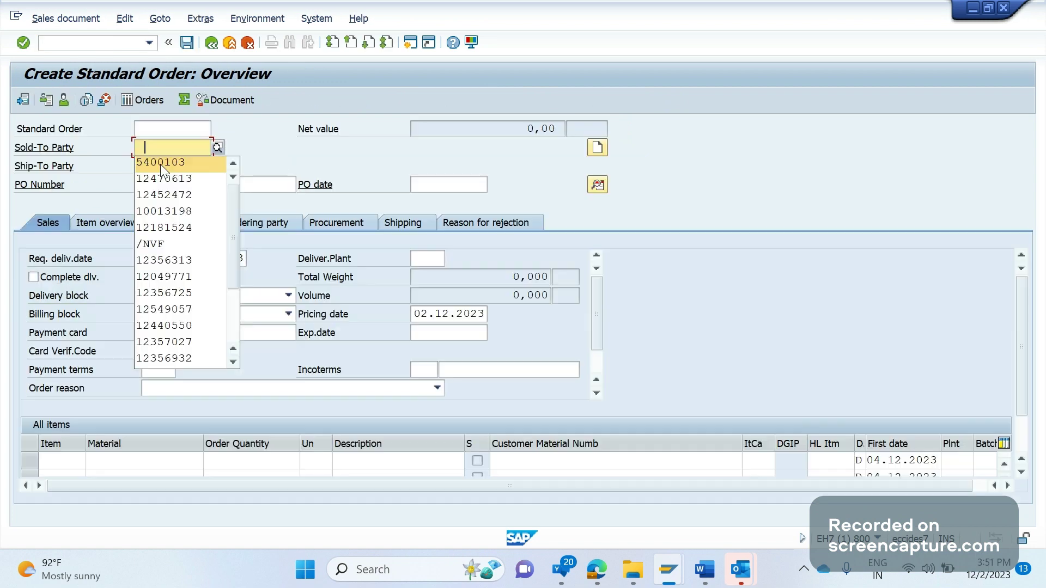
left_click(160, 162)
key("Return")
left_click(160, 184)
type("A")
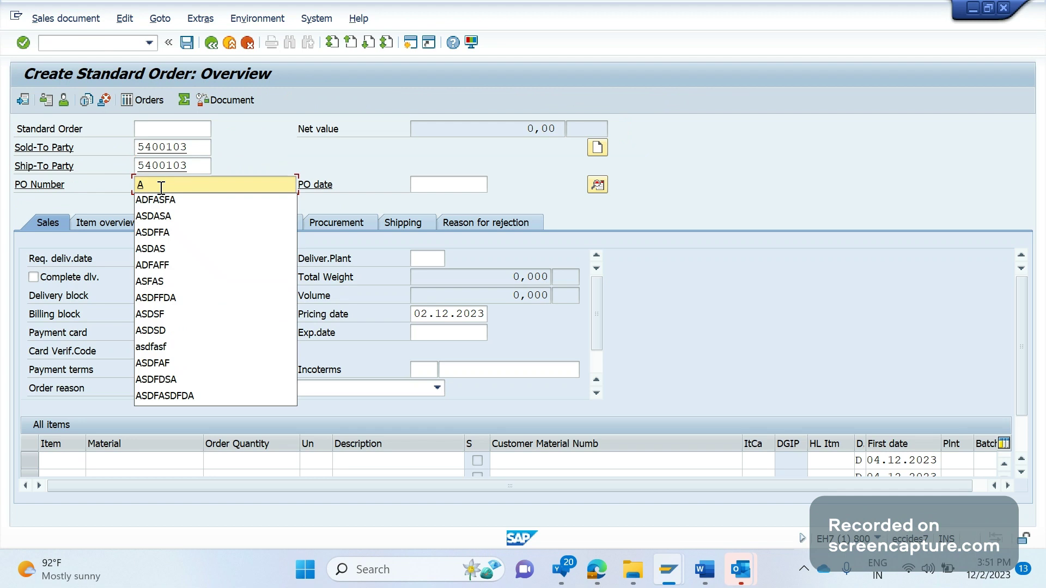
type("DED")
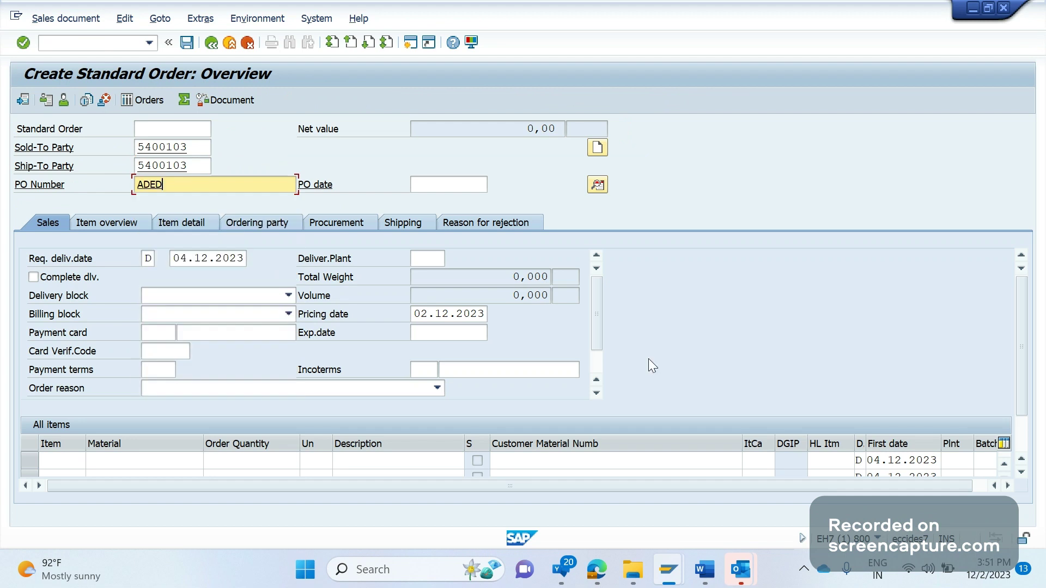
key("Return")
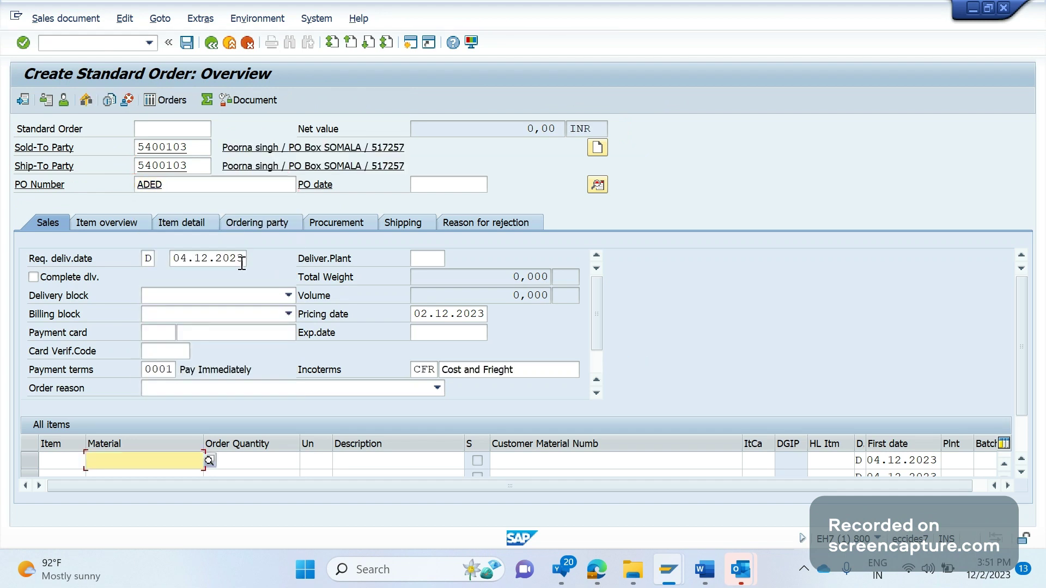
Change the requested delivery date to 04.12.2024 and dismiss the billing date notice
left_click(242, 261)
key("BackSpace")
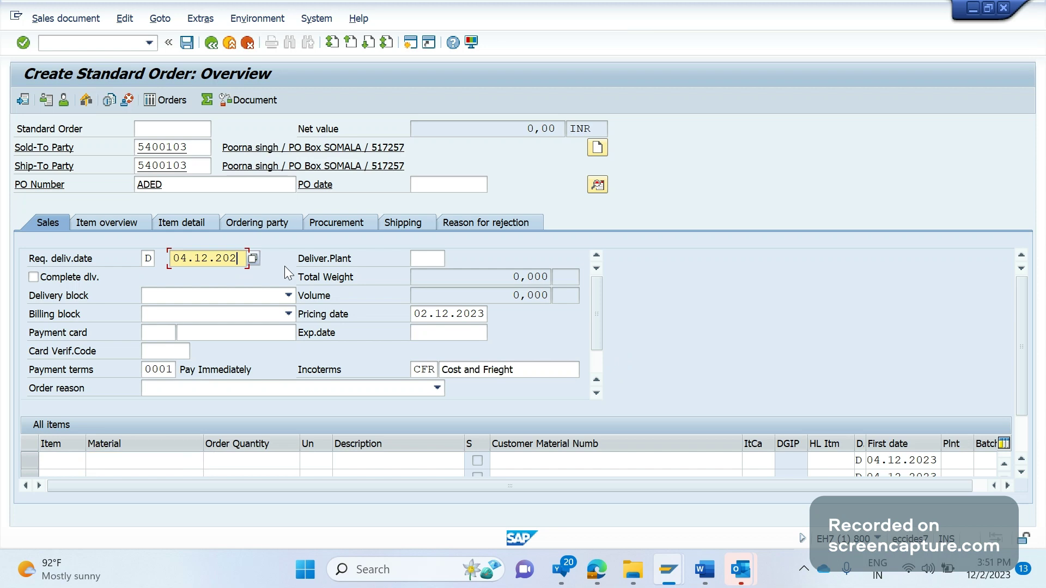
type("4")
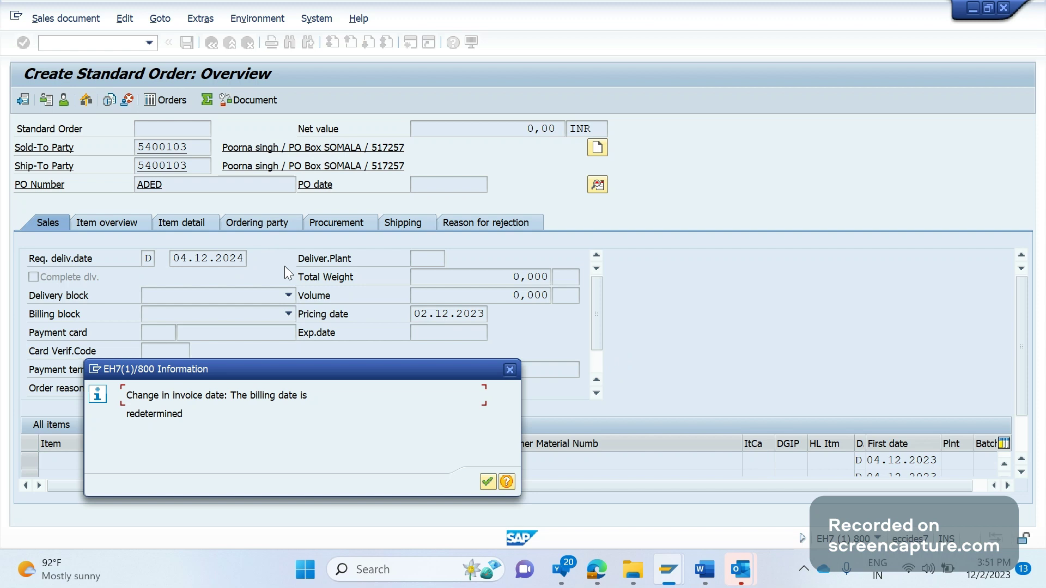
key("Return")
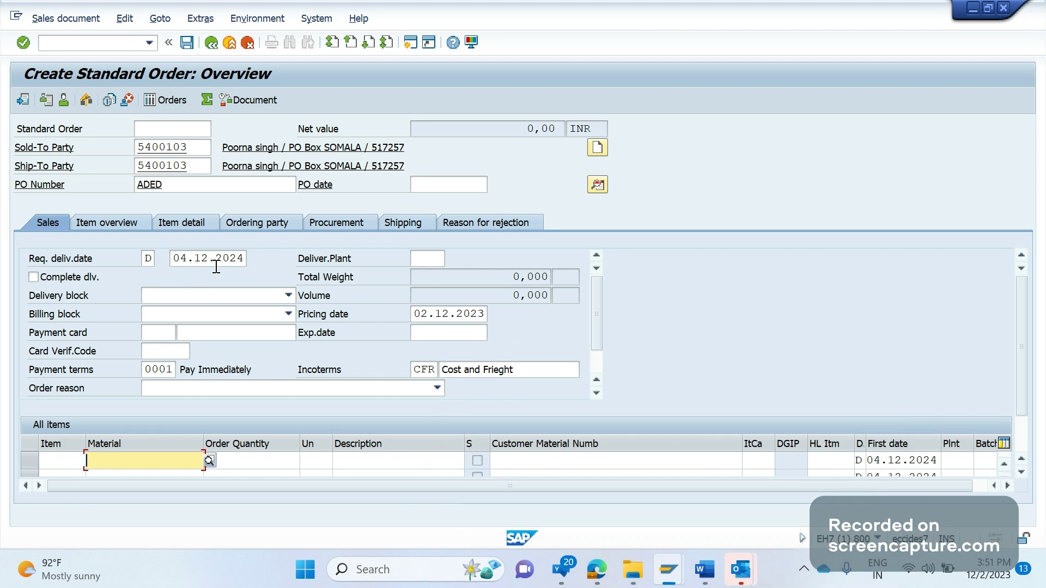
Open the sold-to customer's data in change mode and delete AJ from Invoicing dates
left_click(66, 99)
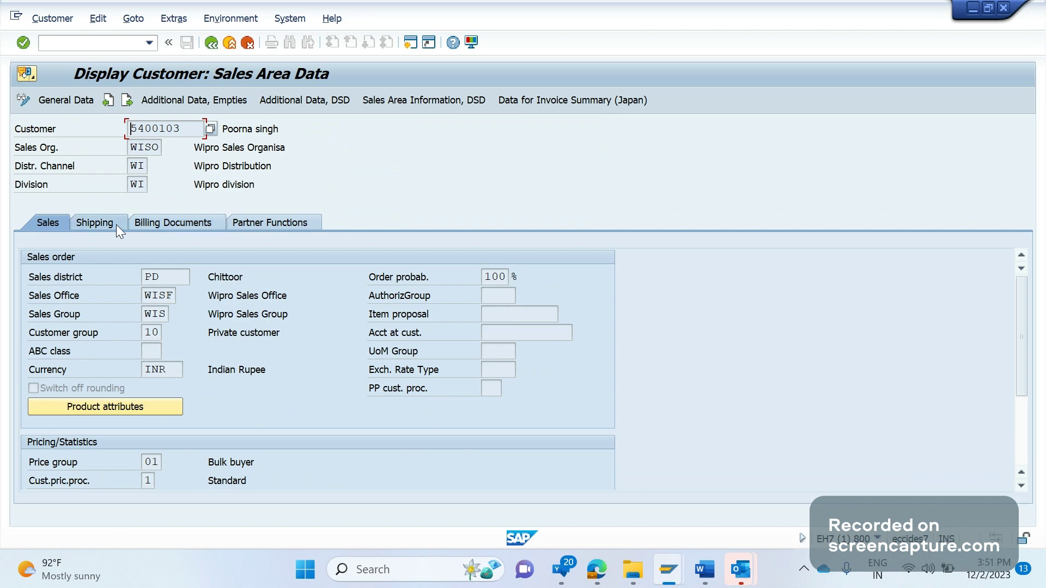
left_click(27, 100)
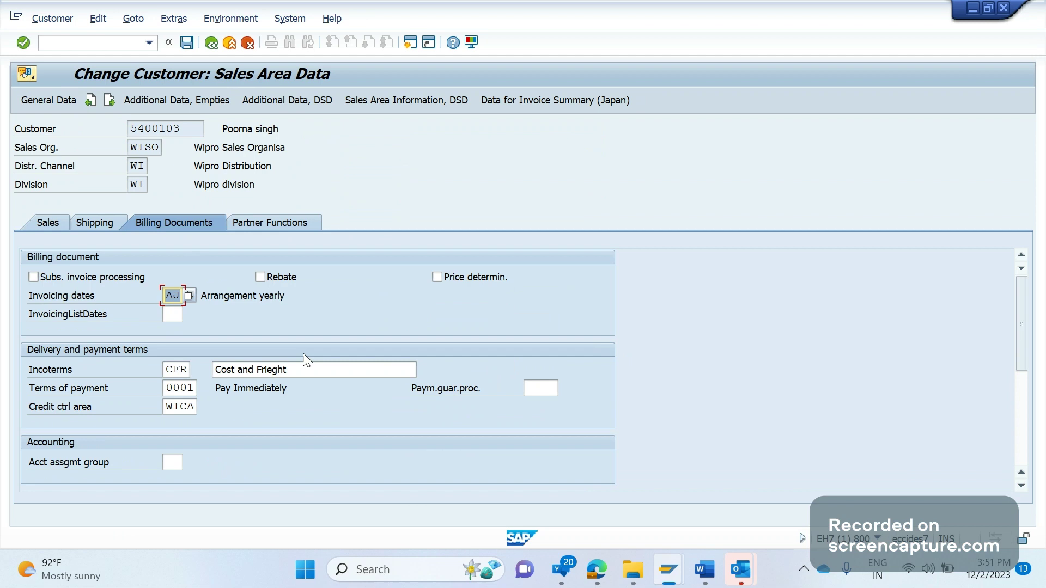
key("Delete")
Review the Word ticket, then return to the SAP factory calendar window
key("alt+Tab")
scroll(738, 437, "up", 5)
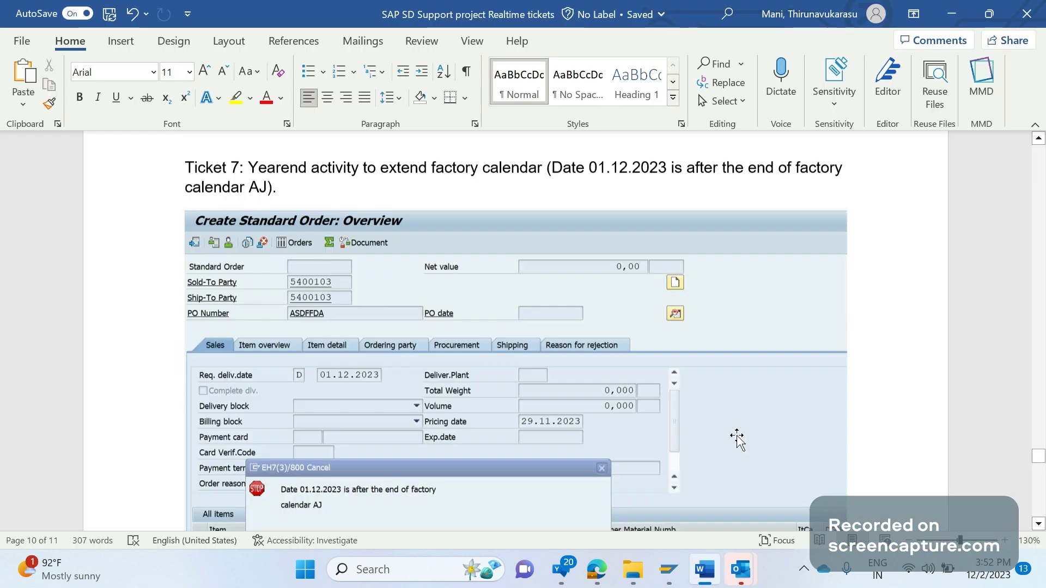
scroll(736, 436, "up", 1)
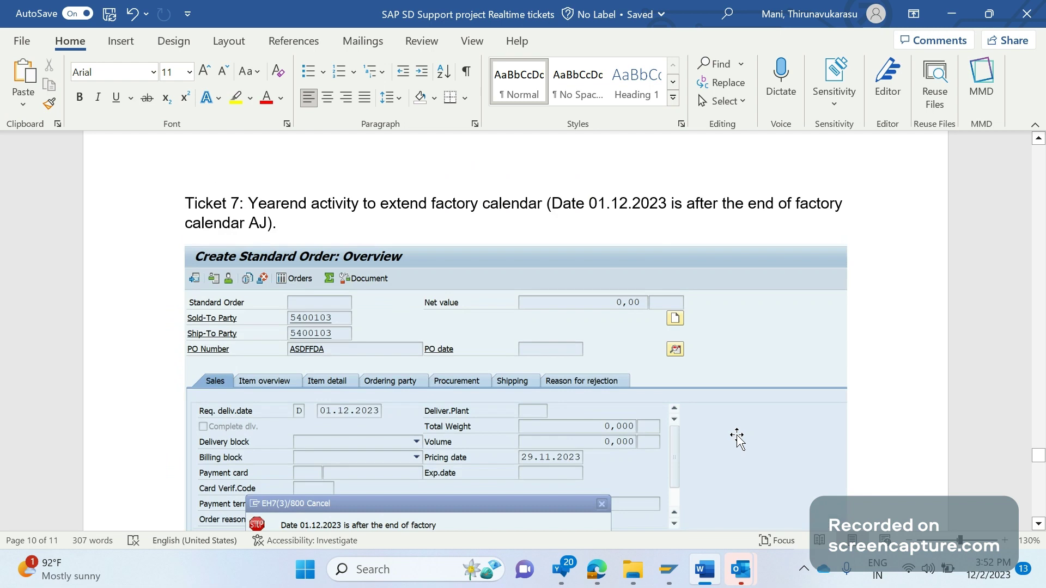
left_click(669, 569)
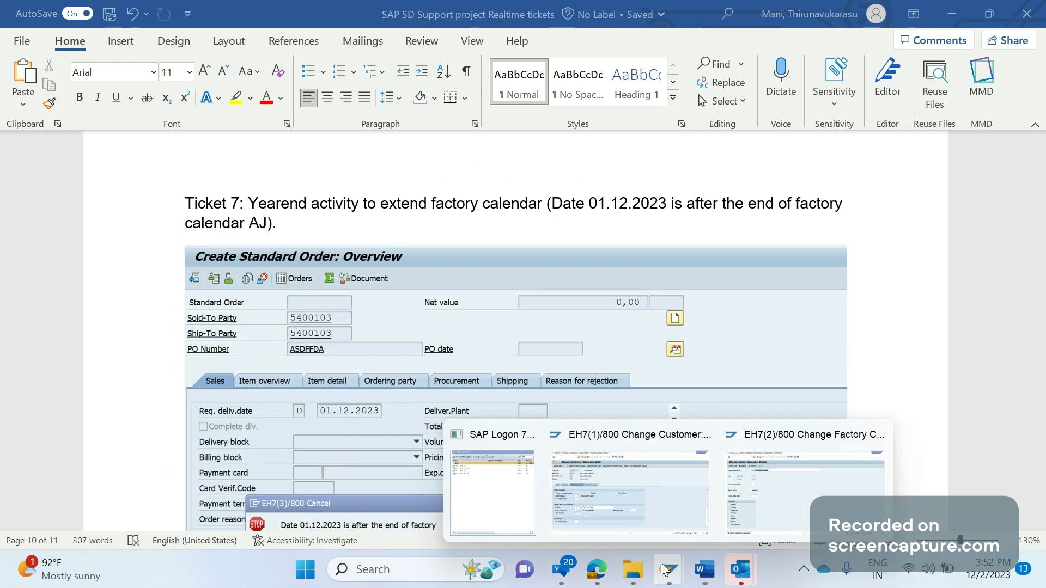
left_click(780, 466)
Open table TFACD in /NSE16 and remove the 500 maximum hits limit
left_click(102, 44)
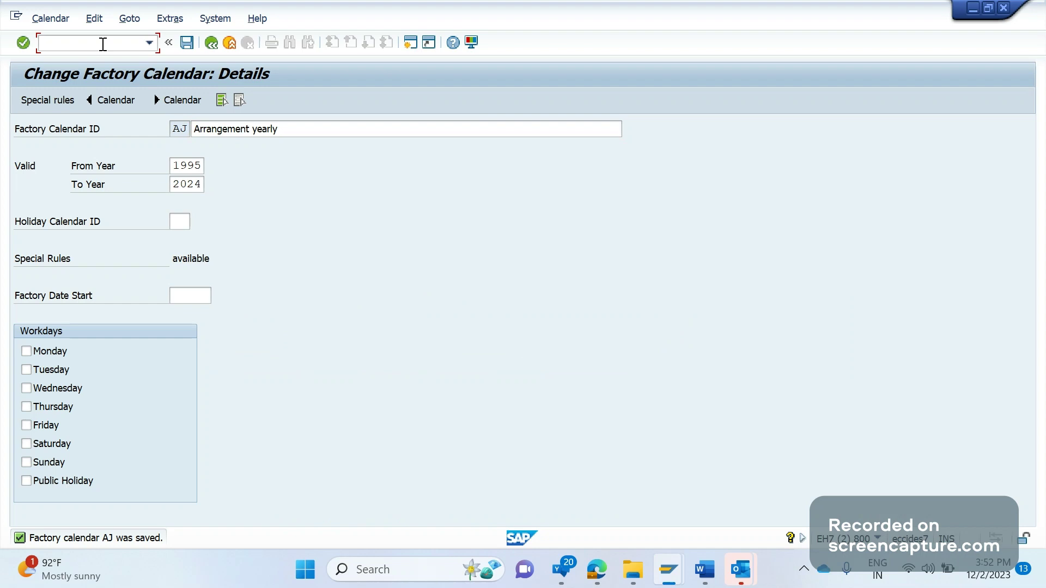
type("/NSE1")
key("Return")
type("T")
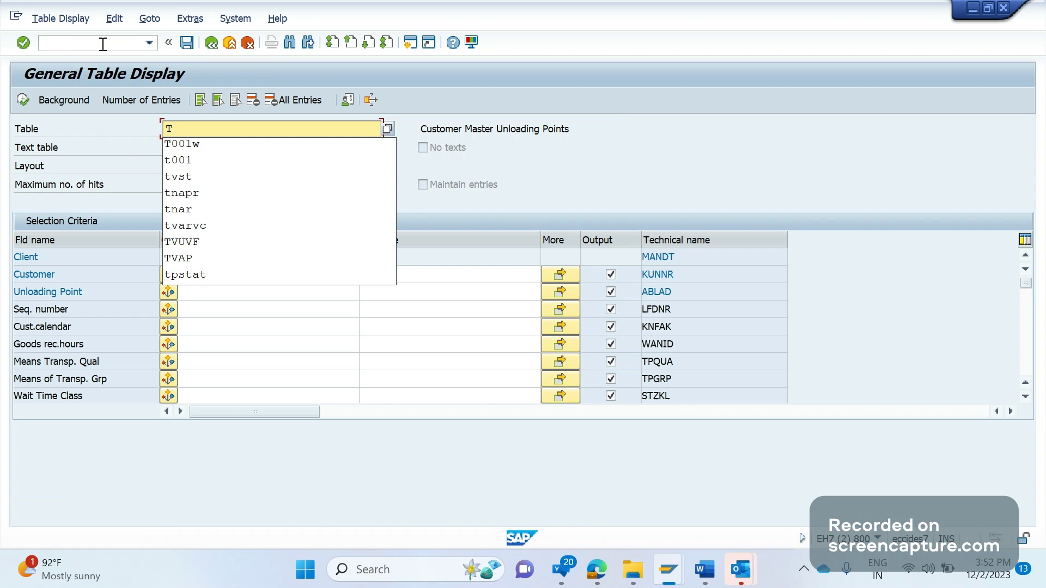
type("F")
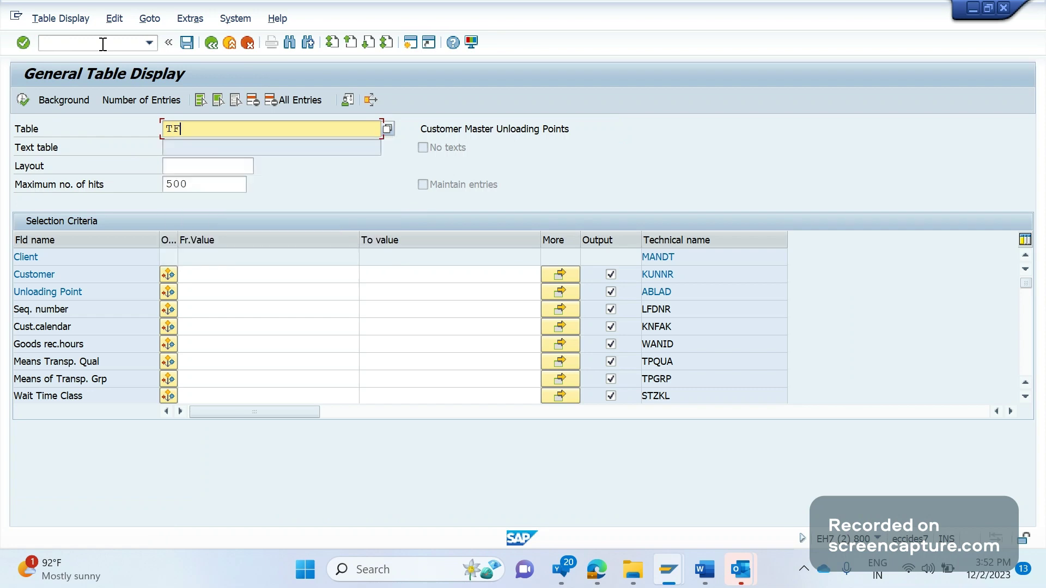
type("ACD")
key("Return")
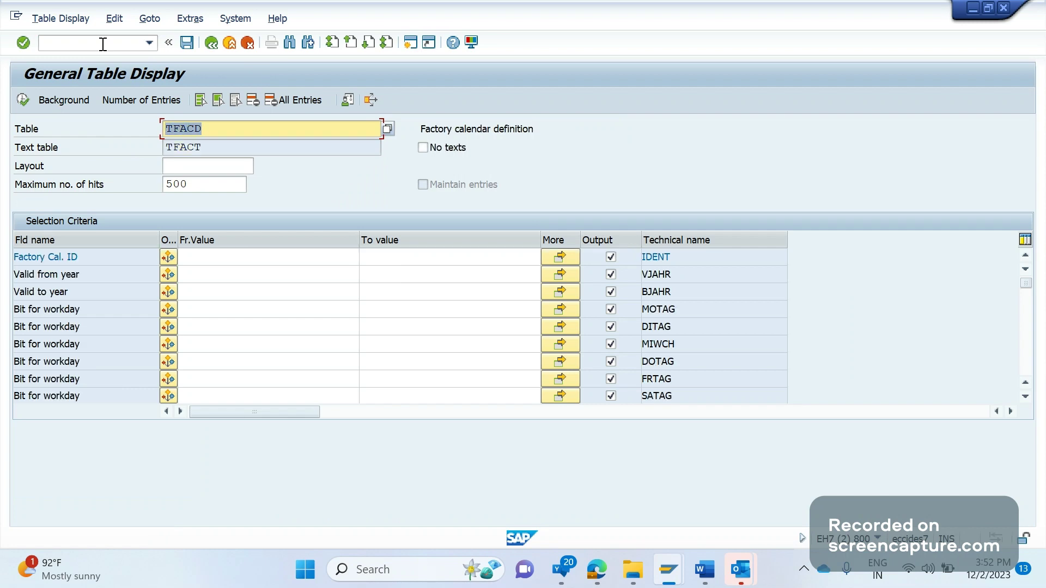
left_click(203, 185)
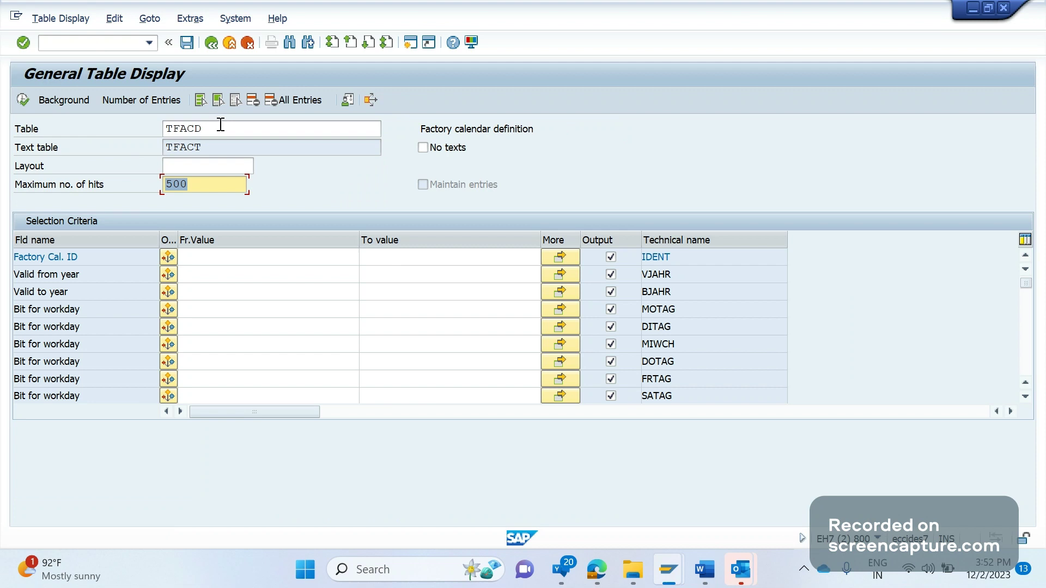
key("BackSpace")
Add 'Table: TFACD' below Tcode: SCAL in Word, then execute the TFACD query
left_click(705, 572)
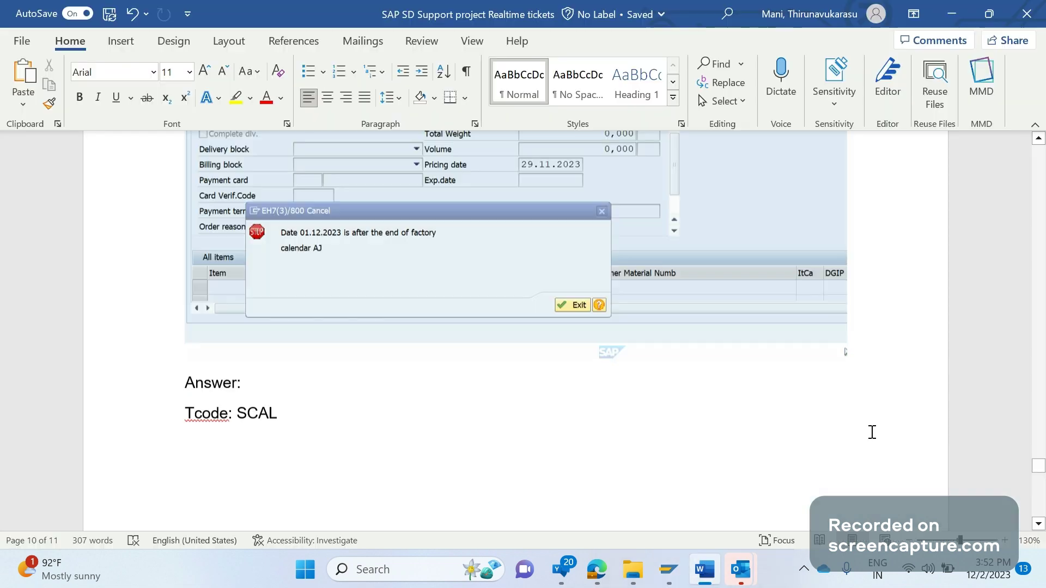
scroll(872, 432, "down", 1)
key("Return")
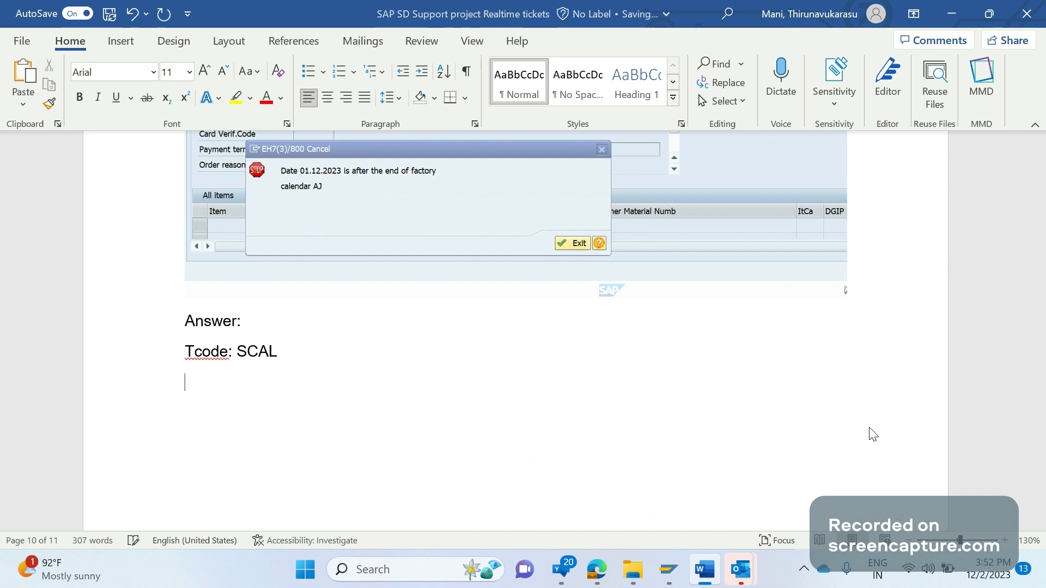
type("Table: ")
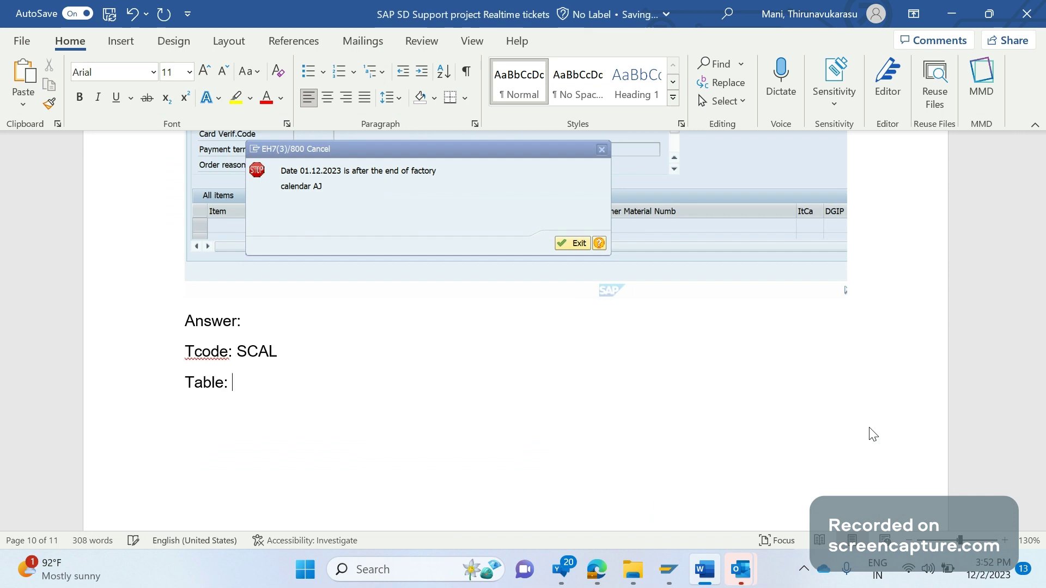
type("TFACD")
key("alt+Tab")
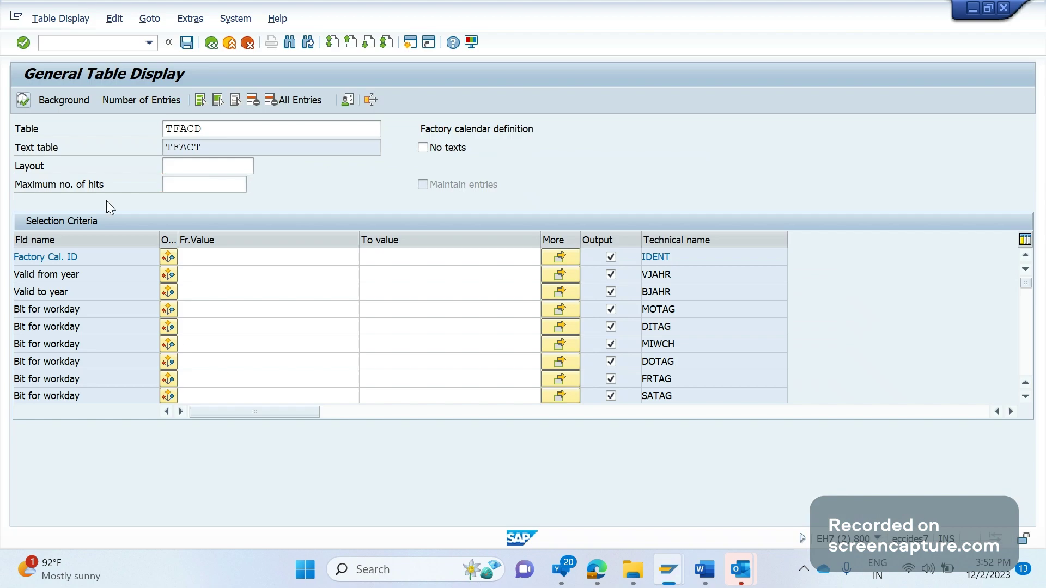
key("F8")
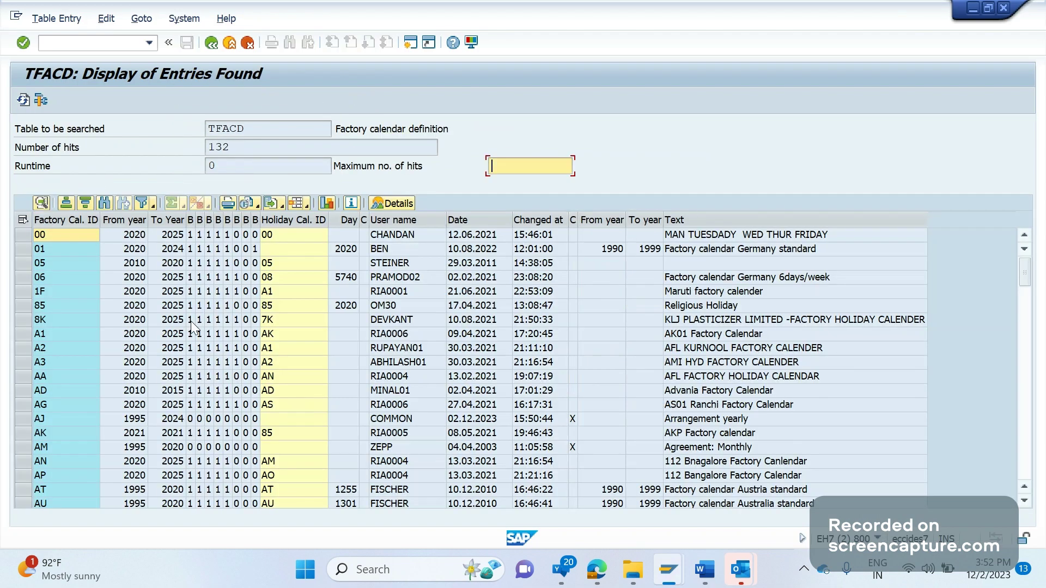
Sort the TFACD entries ascending by To Year and review the calendar IDs with their validity years
left_click(156, 219)
left_click(69, 206)
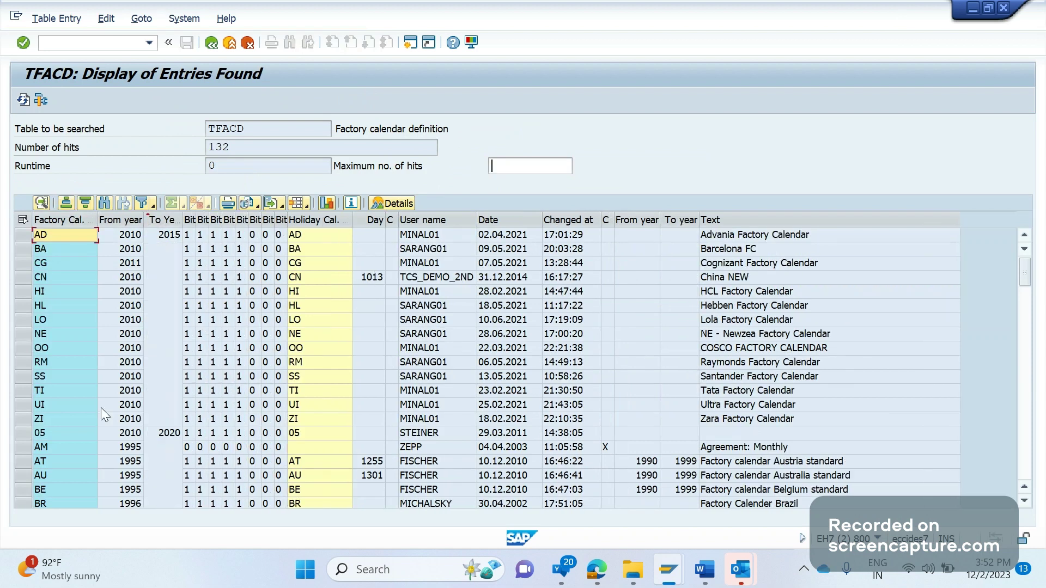
scroll(100, 387, "down", 1)
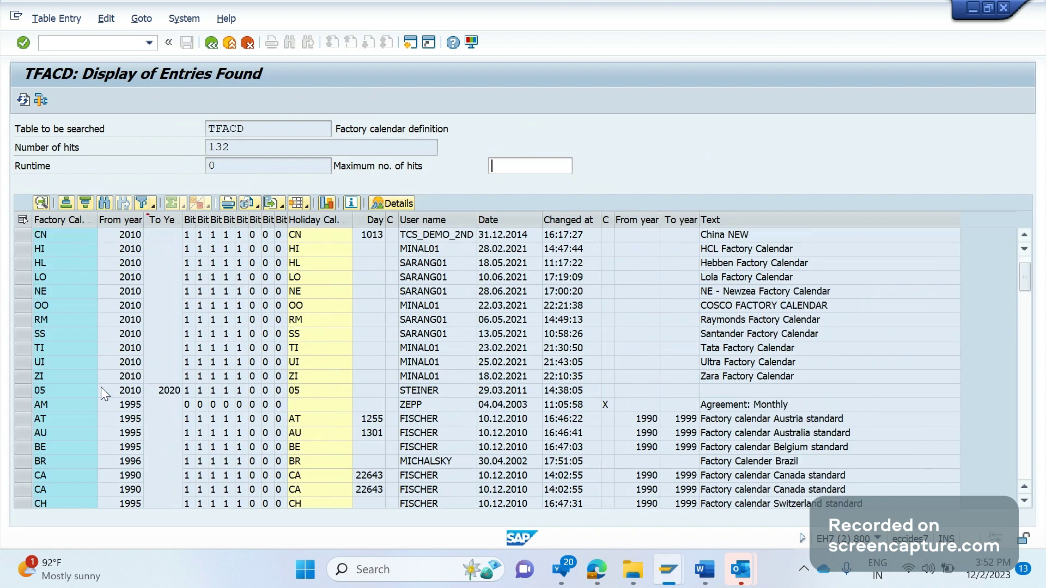
scroll(101, 387, "up", 1)
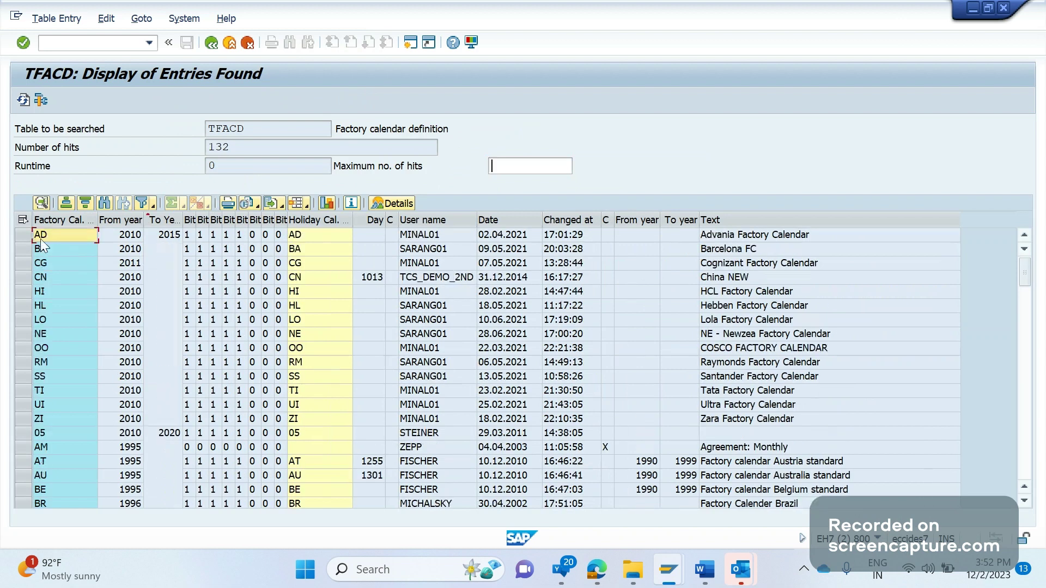
left_click_drag(41, 239, 162, 418)
scroll(174, 389, "down", 7)
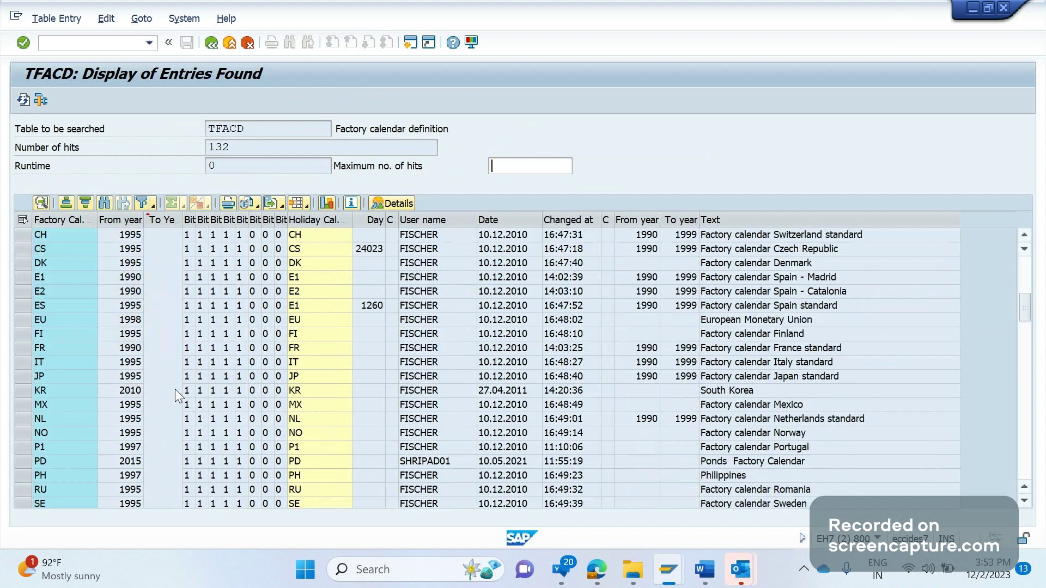
scroll(63, 424, "up", 4)
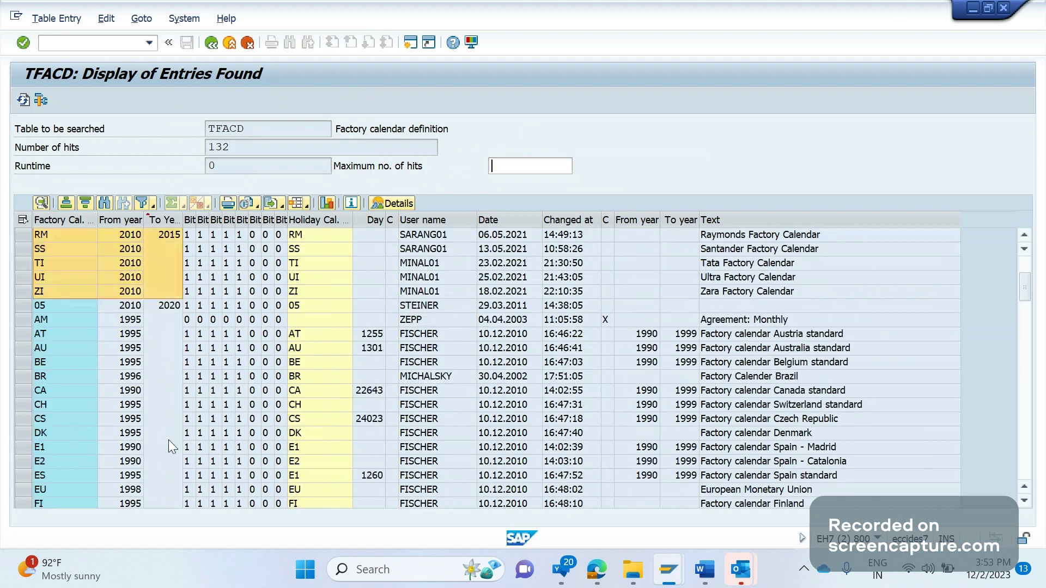
scroll(169, 440, "down", 9)
scroll(168, 391, "down", 7)
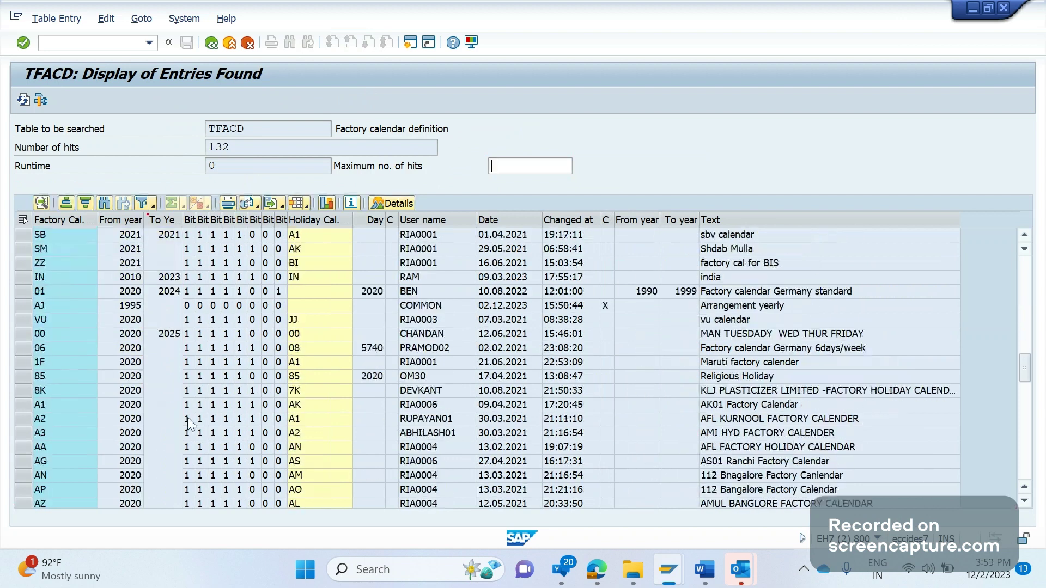
scroll(114, 348, "up", 1)
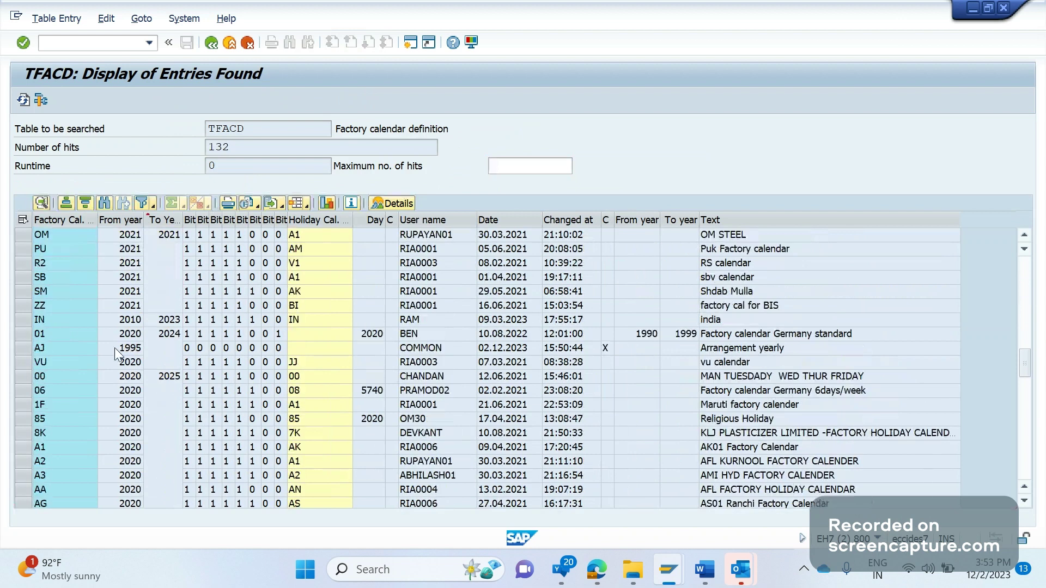
Check the IN calendar row, which ends in 2023, and its Holiday Cal. column
left_click(40, 320)
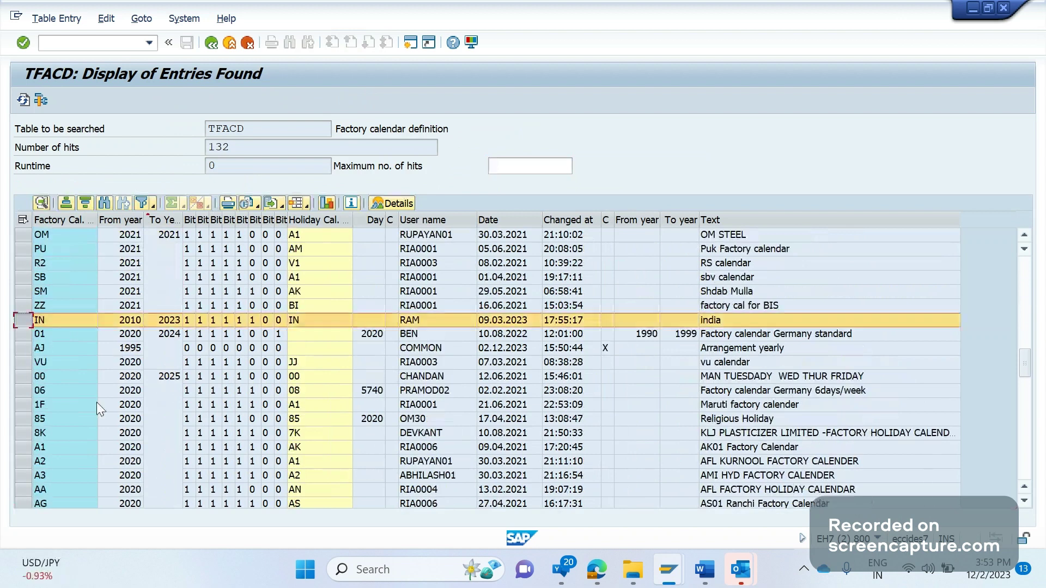
left_click(148, 327)
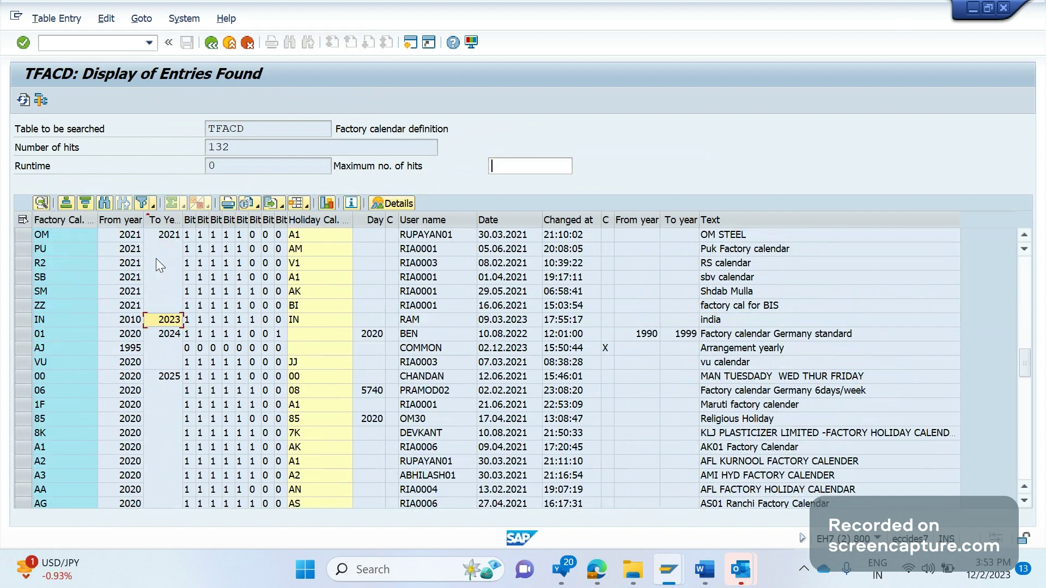
left_click(319, 222)
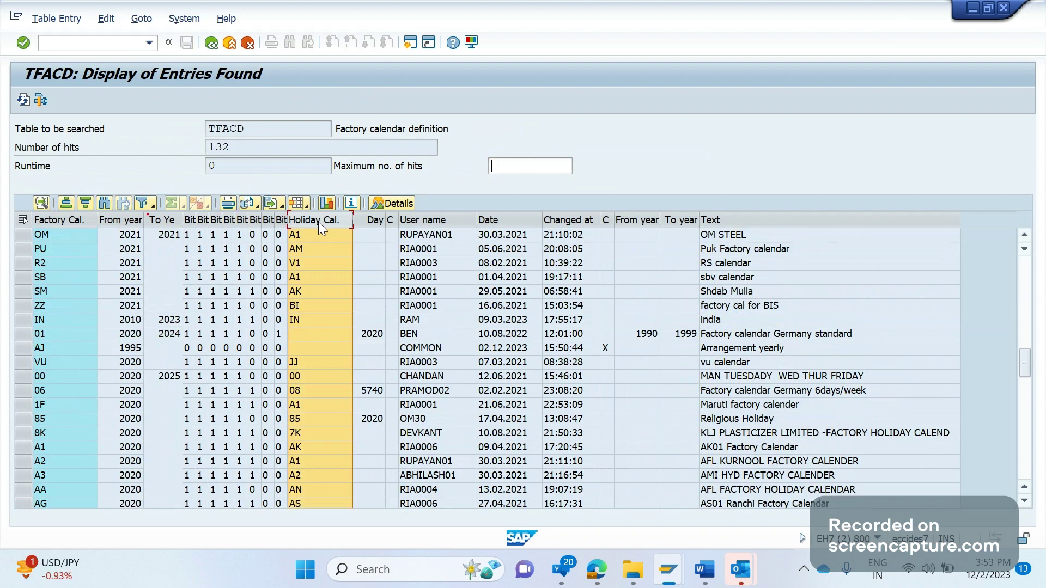
left_click(55, 246)
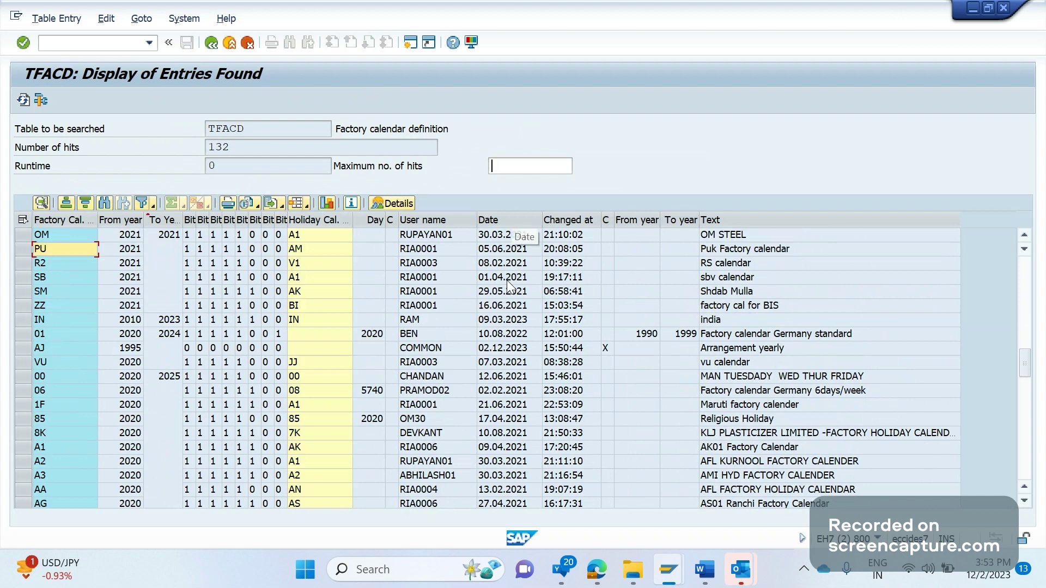
Compare the User name, Date and Changed at columns, then return to the Word answer
left_click(414, 218)
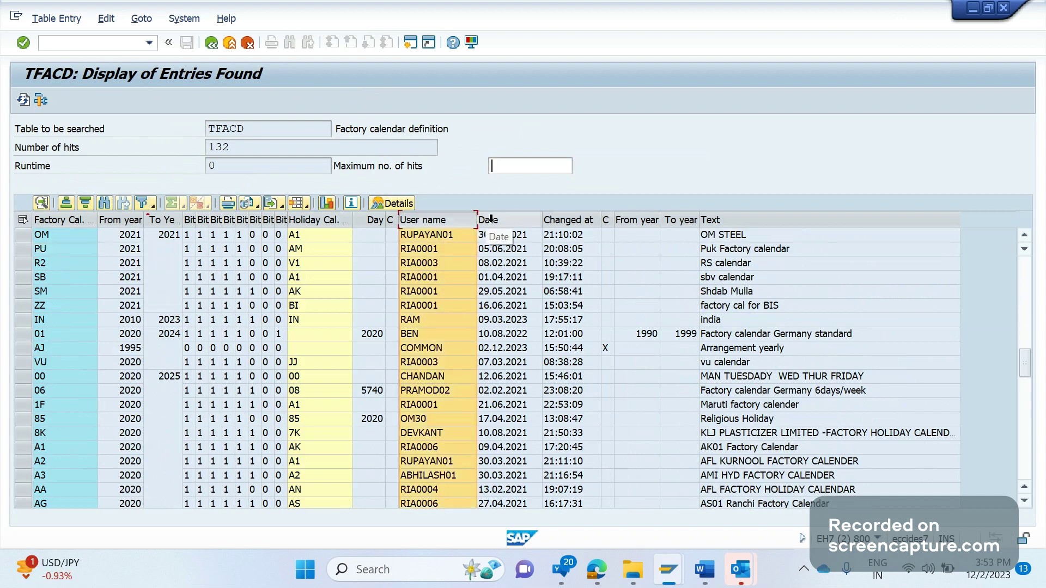
left_click(491, 219)
left_click(567, 219)
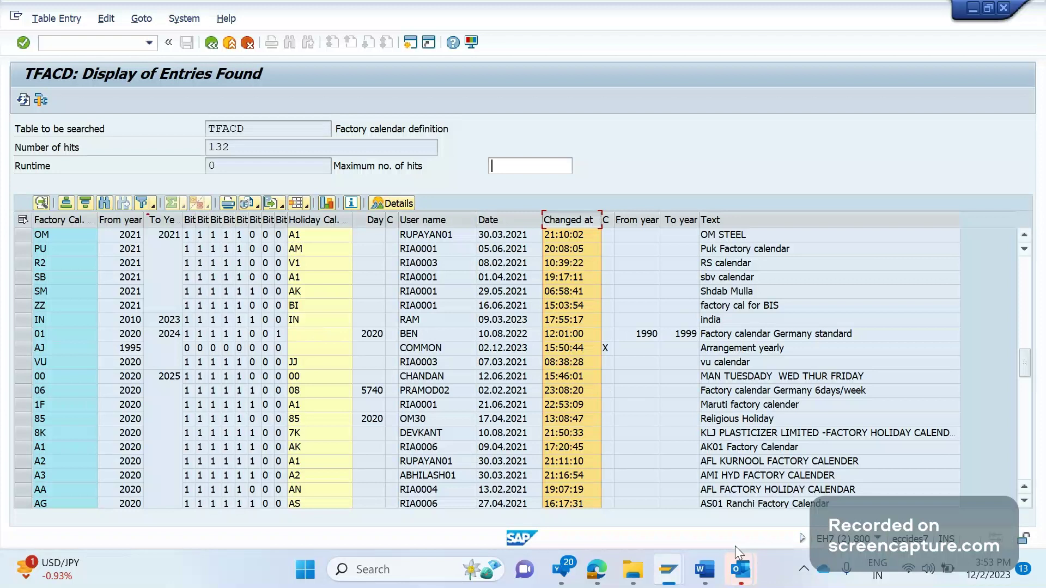
left_click(704, 569)
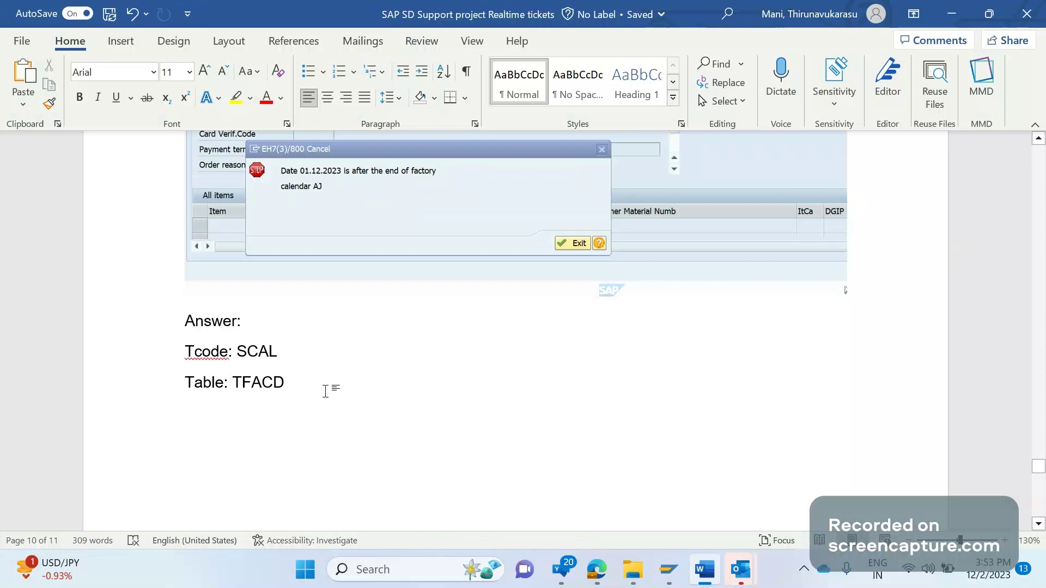
Append ', KNVV-PERFK (INVOICING DATES)' after TFACD on the Table line and start a new line
type(", ")
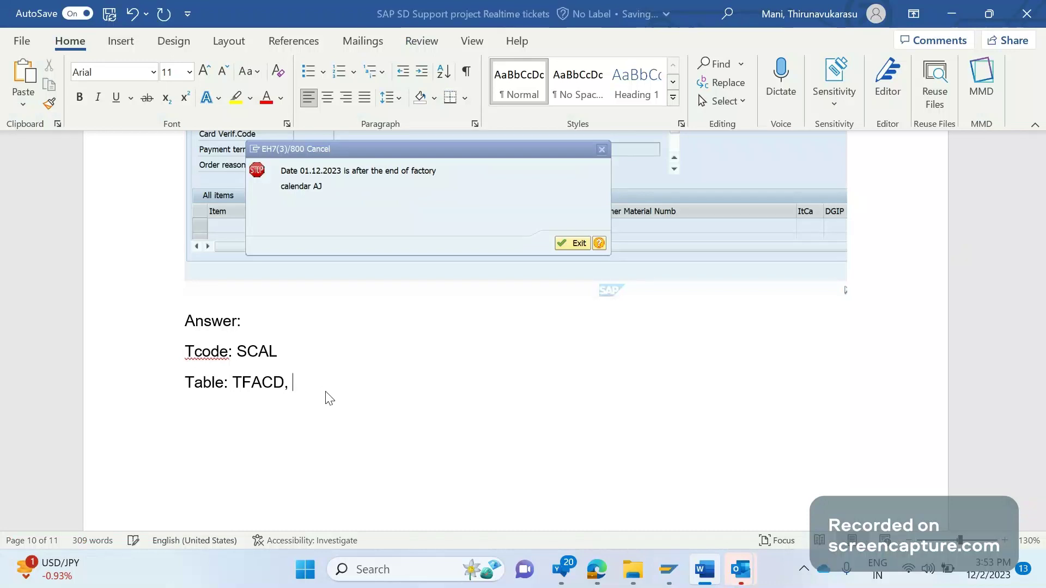
type("KNVV-")
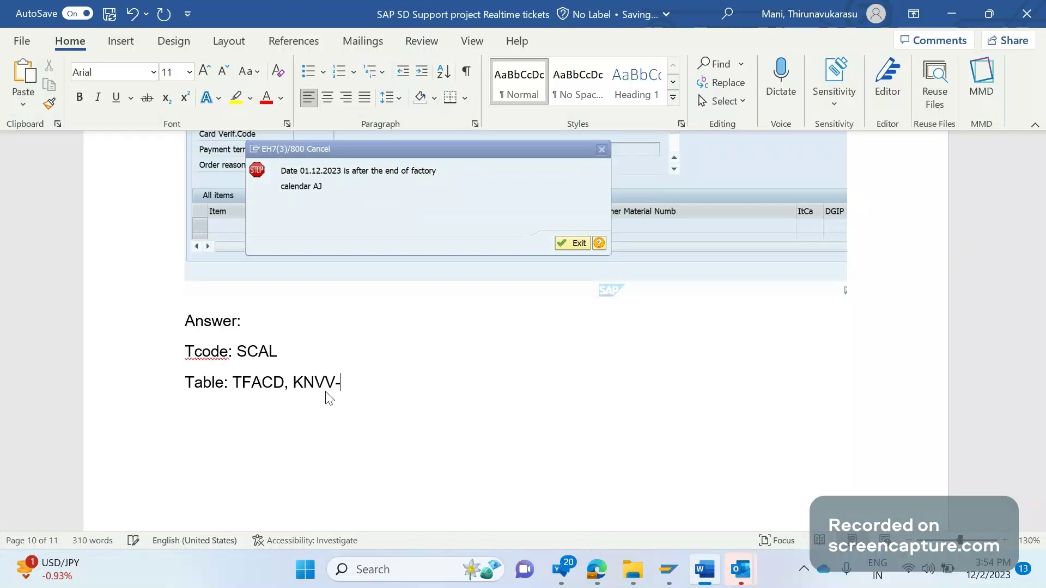
type("PERFK")
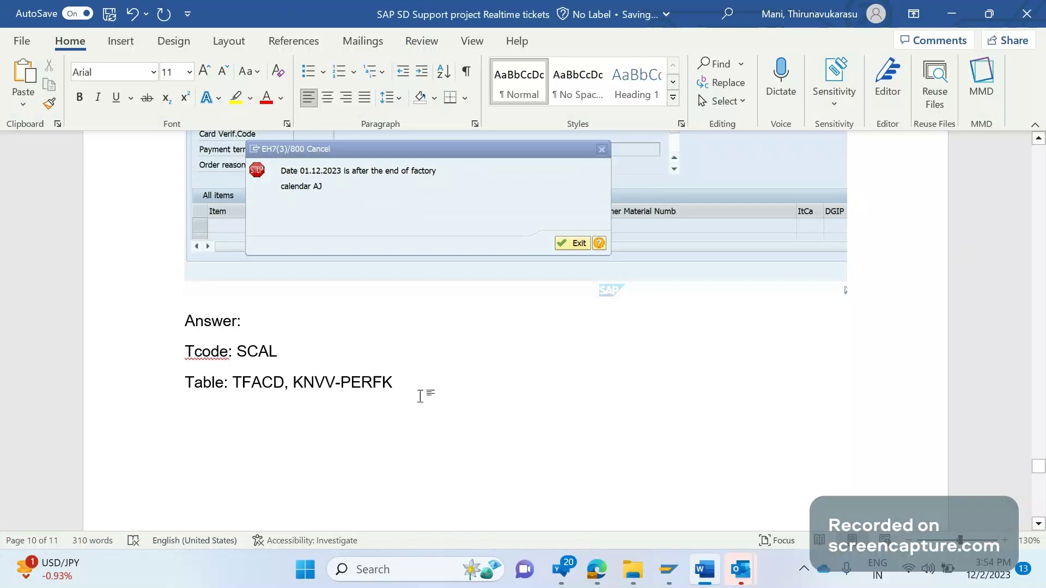
type(" (")
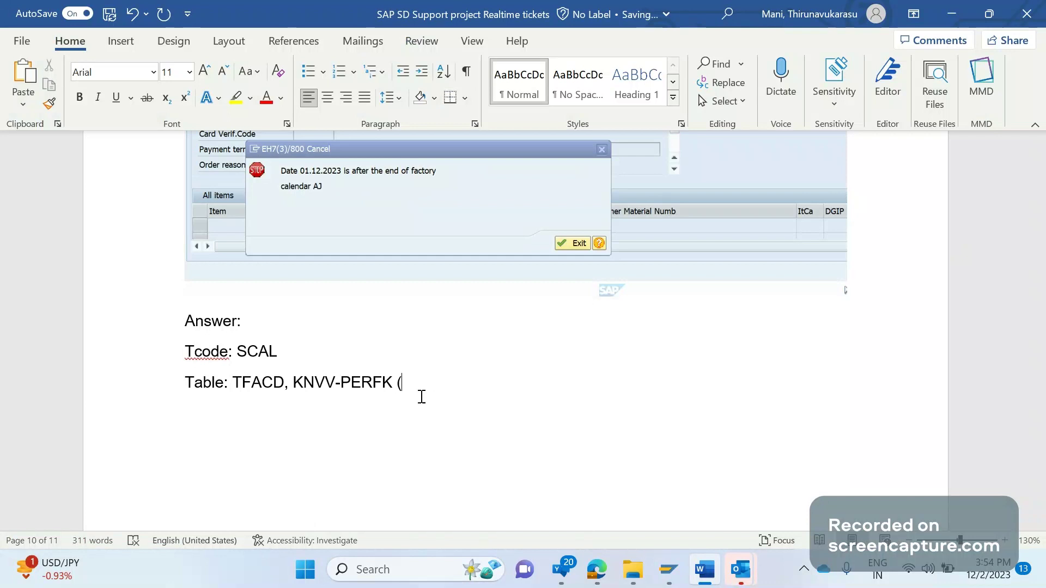
type("INVOICING ")
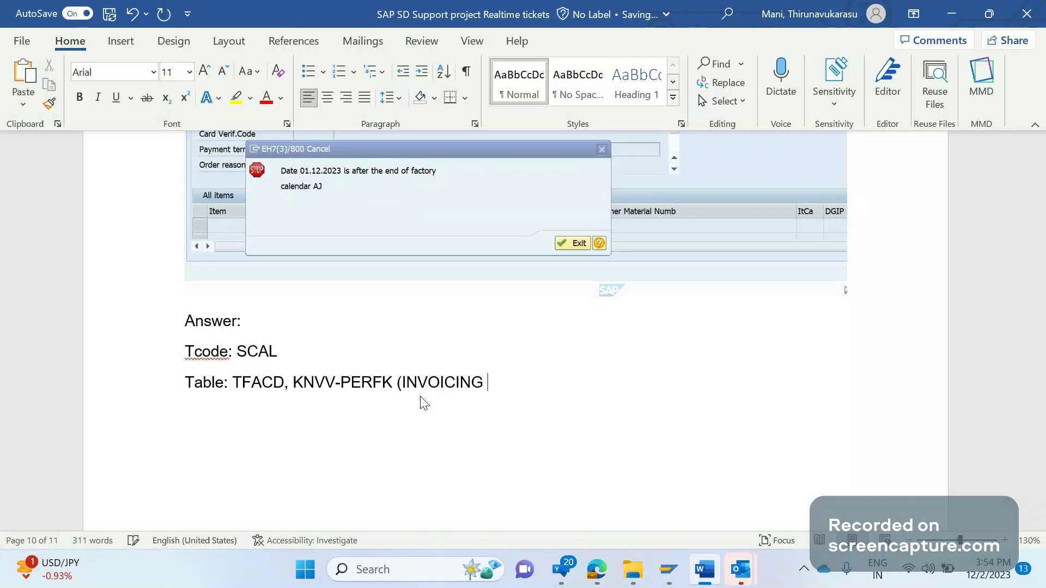
type("DATES)")
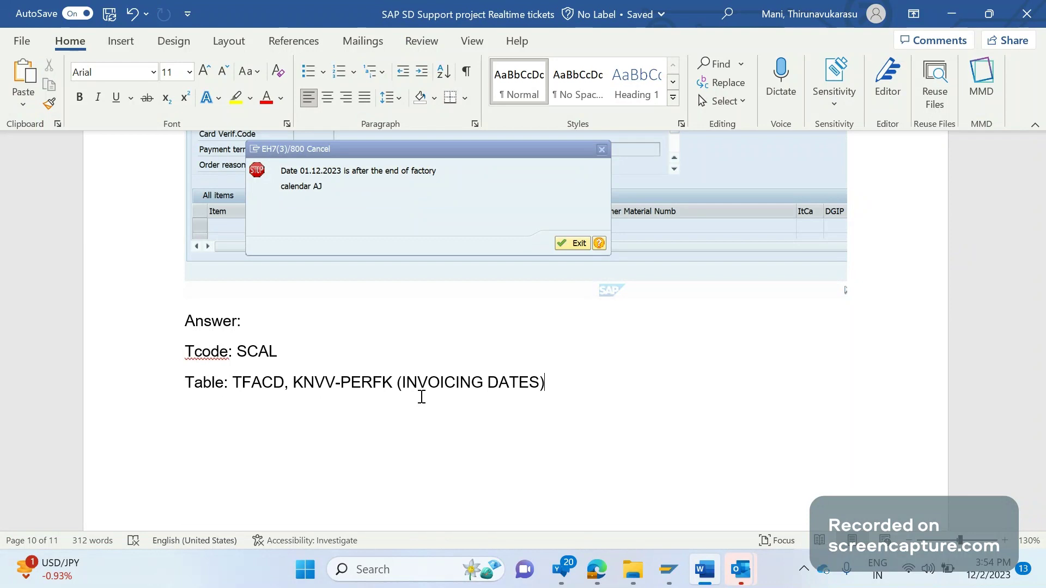
key("Return")
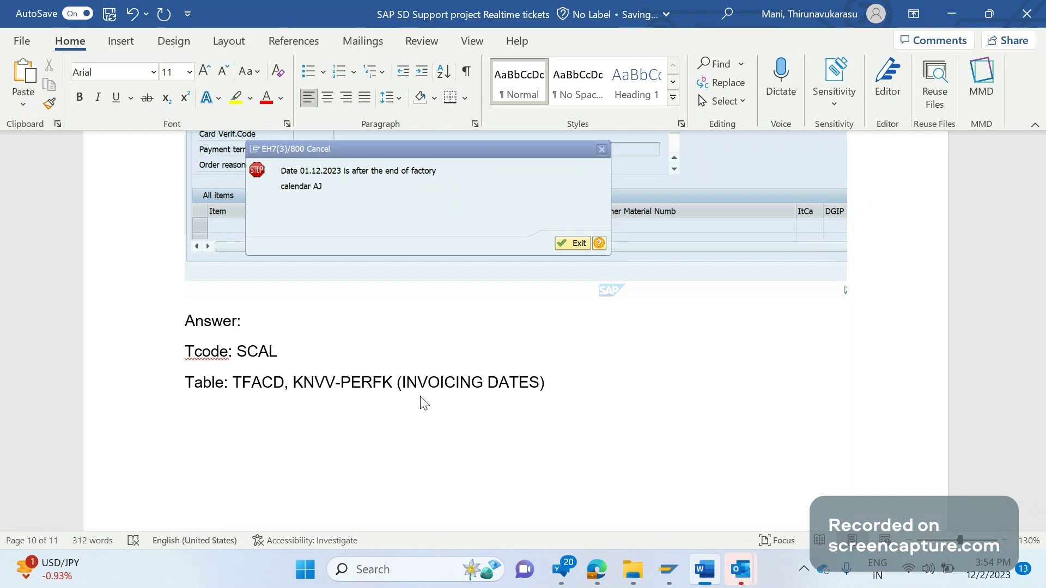
Type KNVA on the new Word line, then load table KNVV's selection fields in SE16N
type("KNVA")
left_click(669, 570)
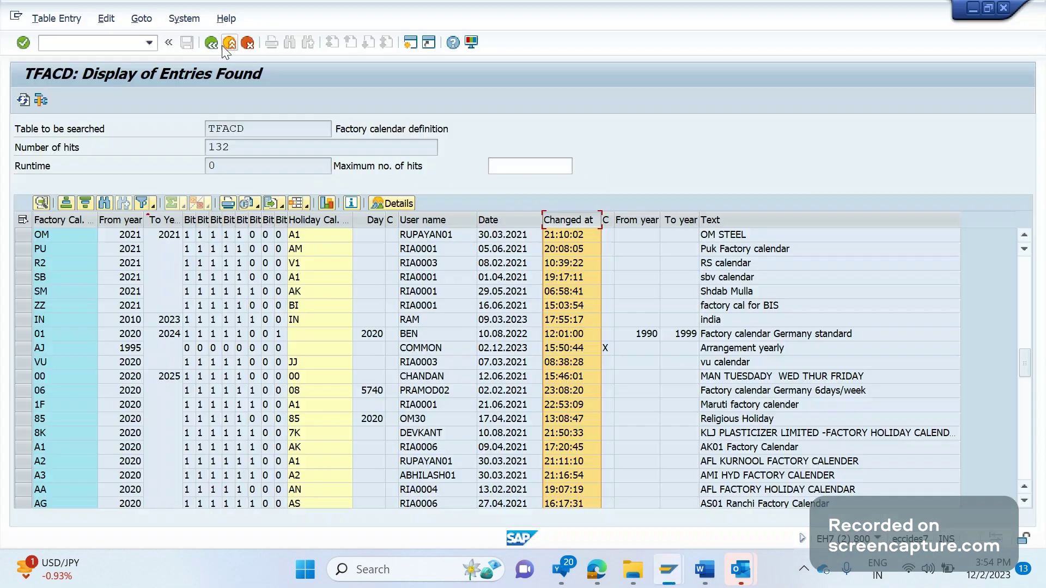
left_click(222, 45)
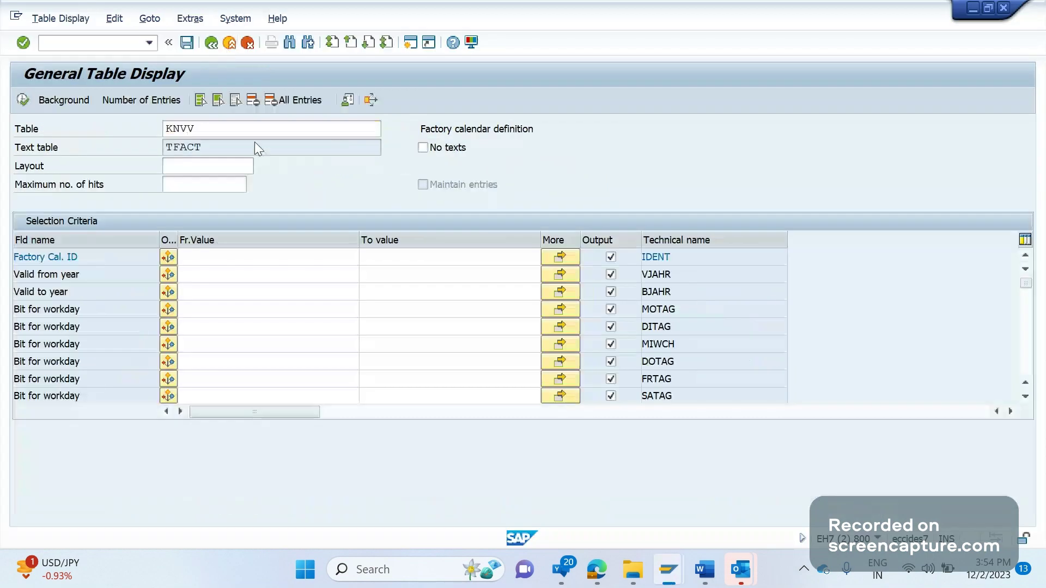
key("Return")
Search KNVV's field names for PER and highlight the Invoicing dates field PERFK
key("ctrl+f")
type("PER")
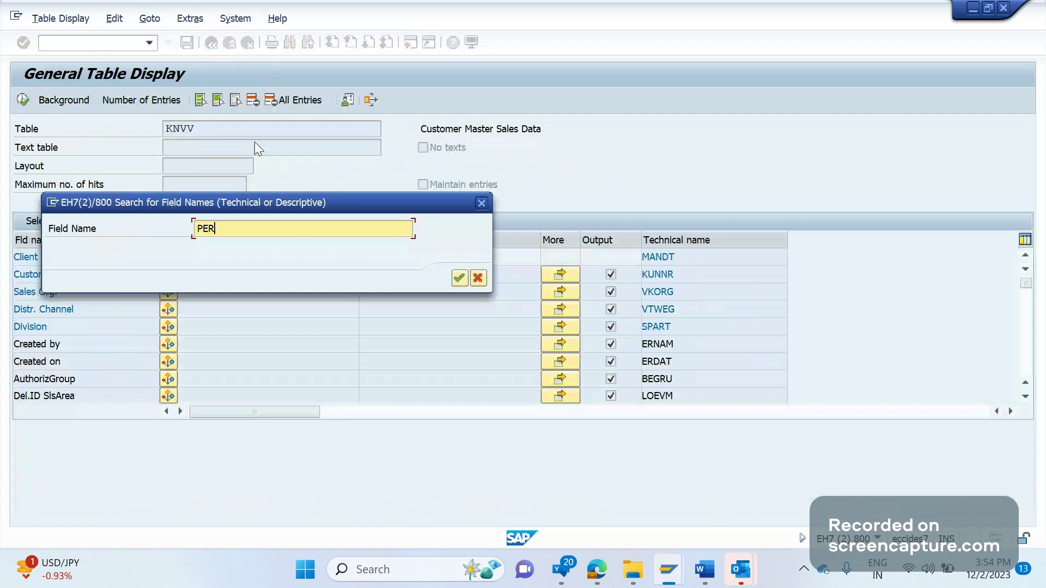
key("Return")
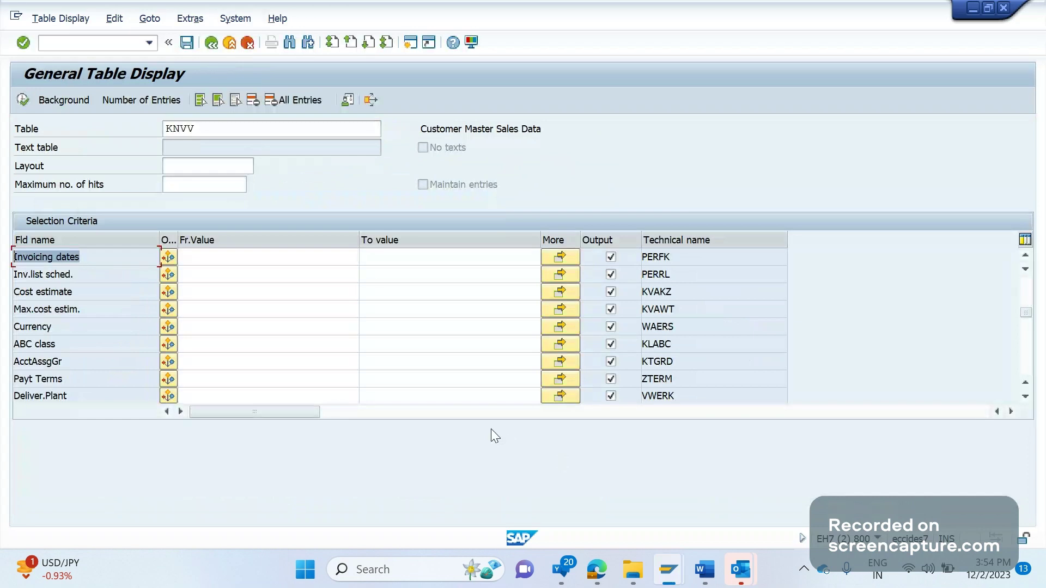
left_click(83, 257)
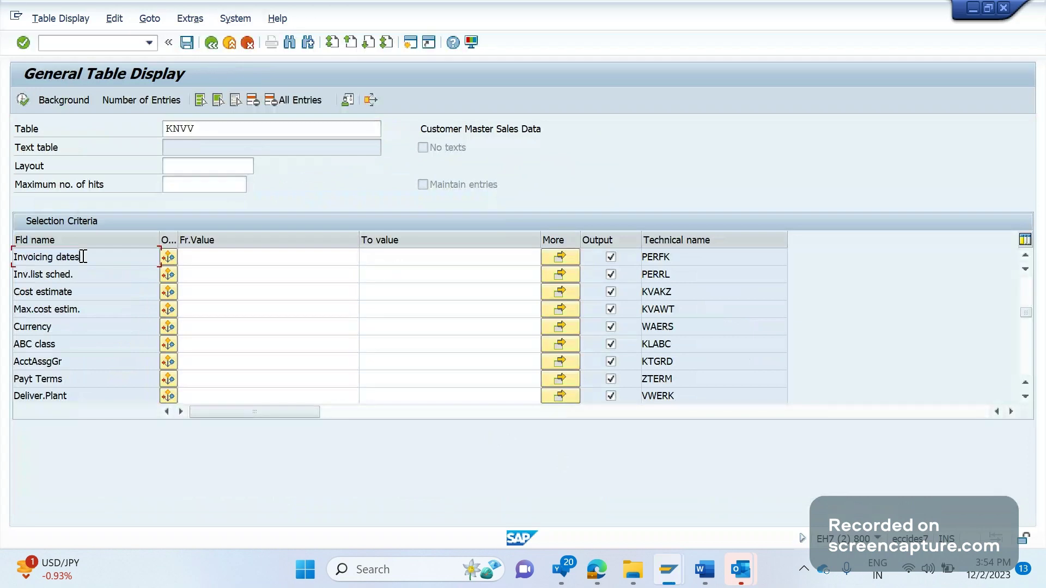
left_click_drag(686, 257, 575, 260)
Display the 549 KNVA entries and mark their customer factory calendar column
left_click(69, 129)
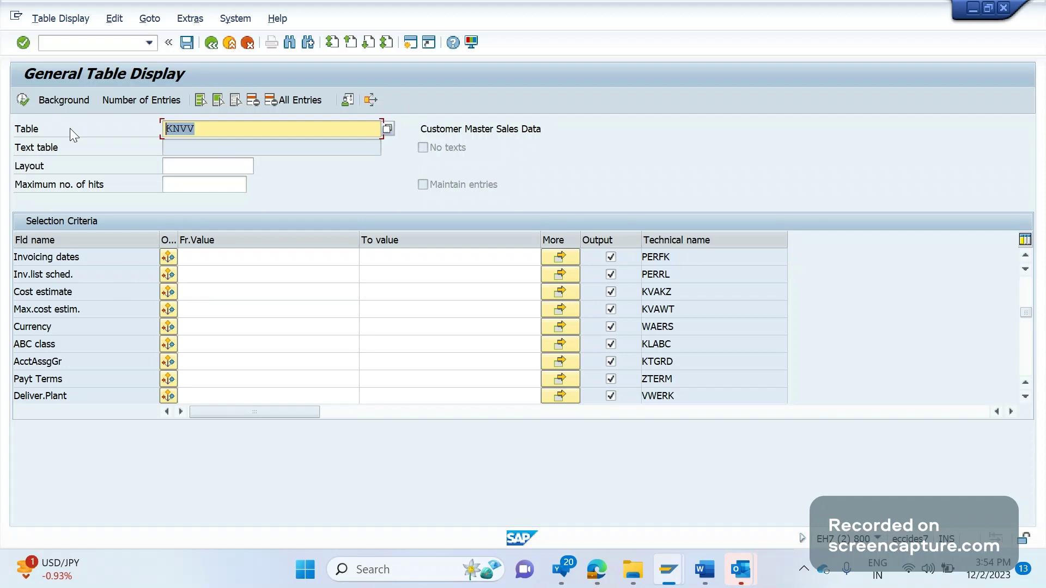
type("KN")
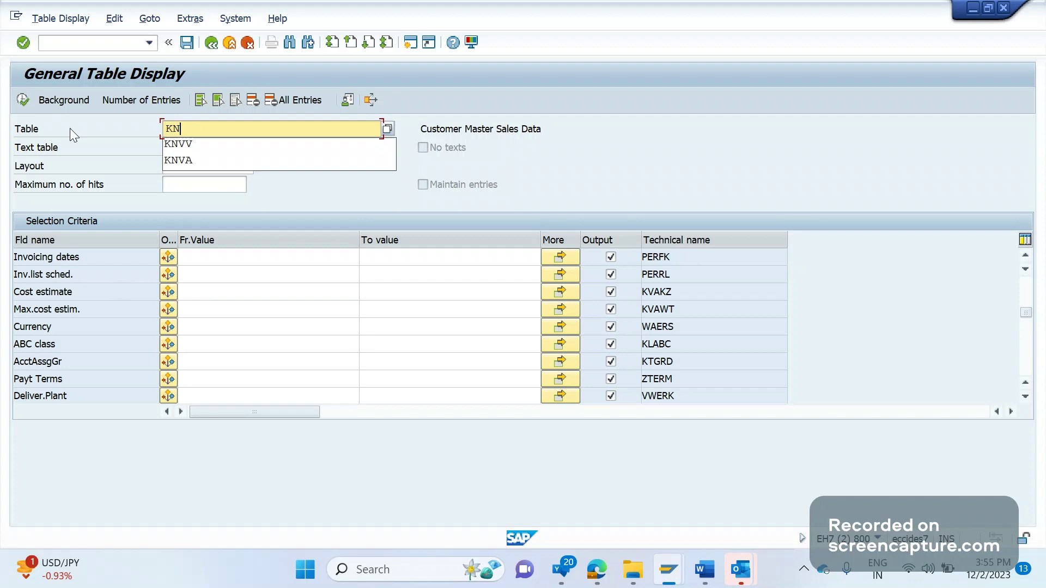
type("VA")
key("Return")
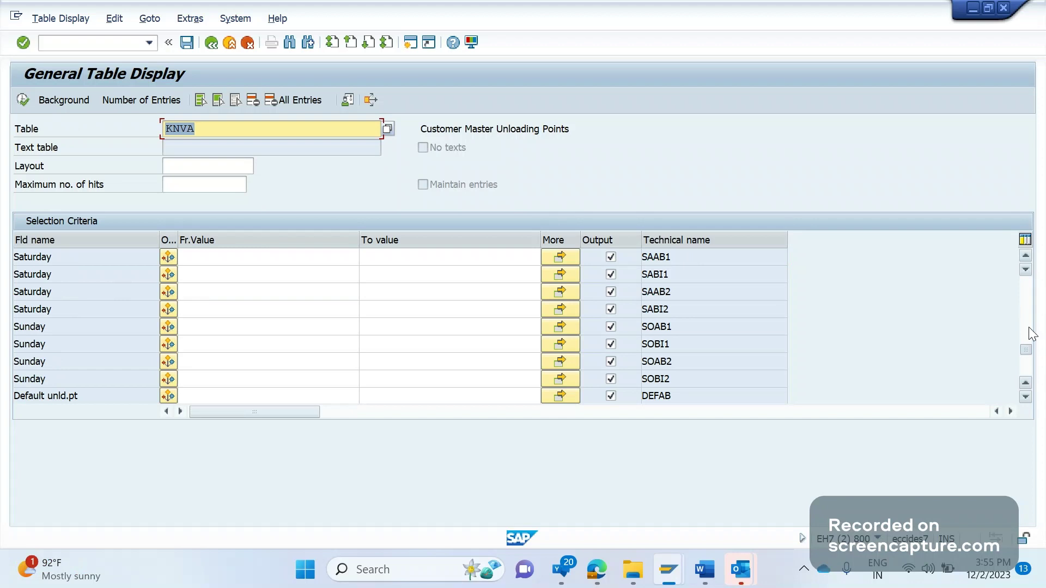
scroll(1032, 334, "up", 10)
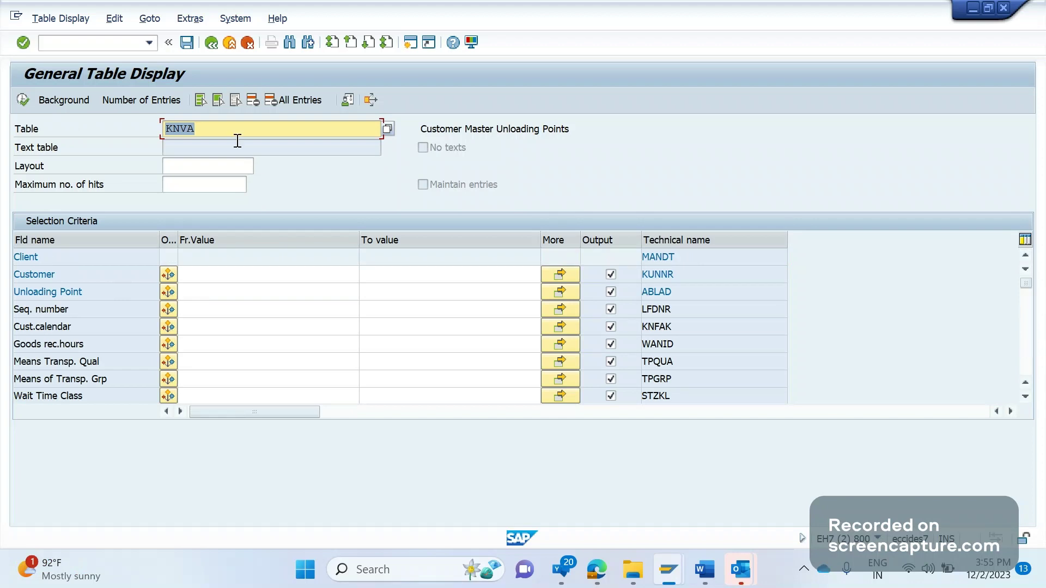
left_click(28, 99)
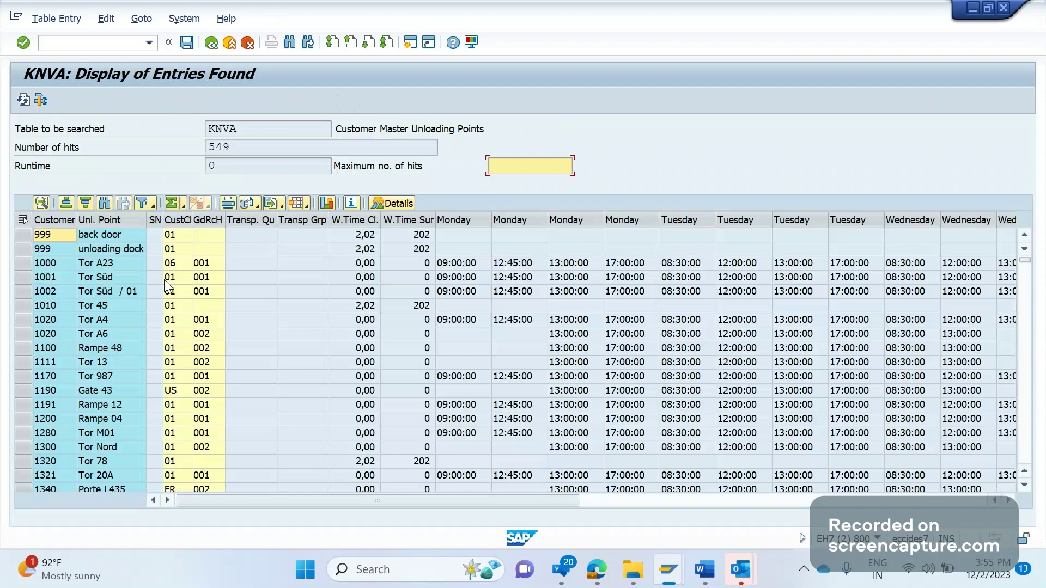
left_click(185, 220)
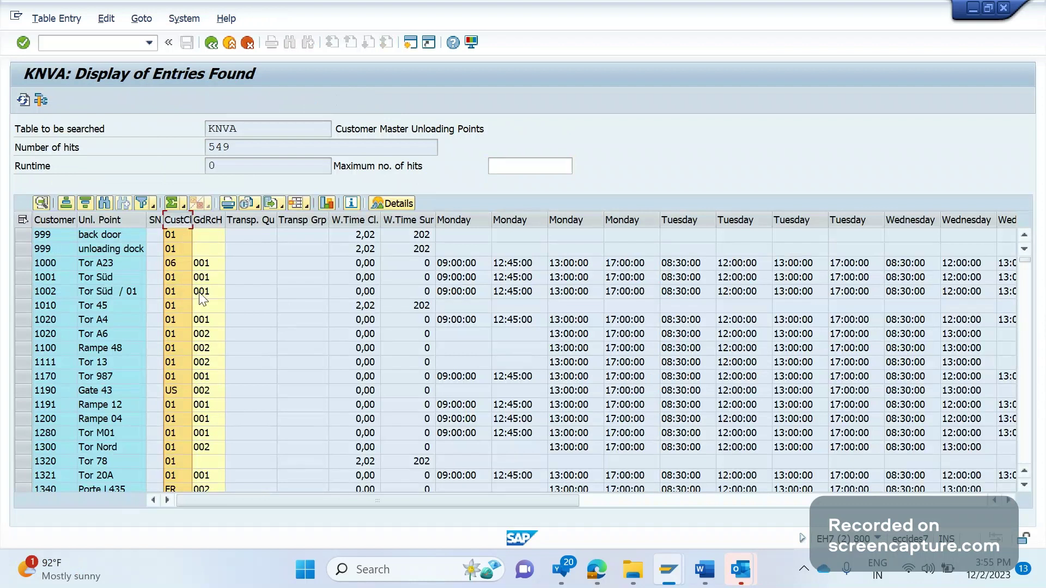
Complete the KNVA line in Word with '(unloading point of customers)'
left_click(705, 569)
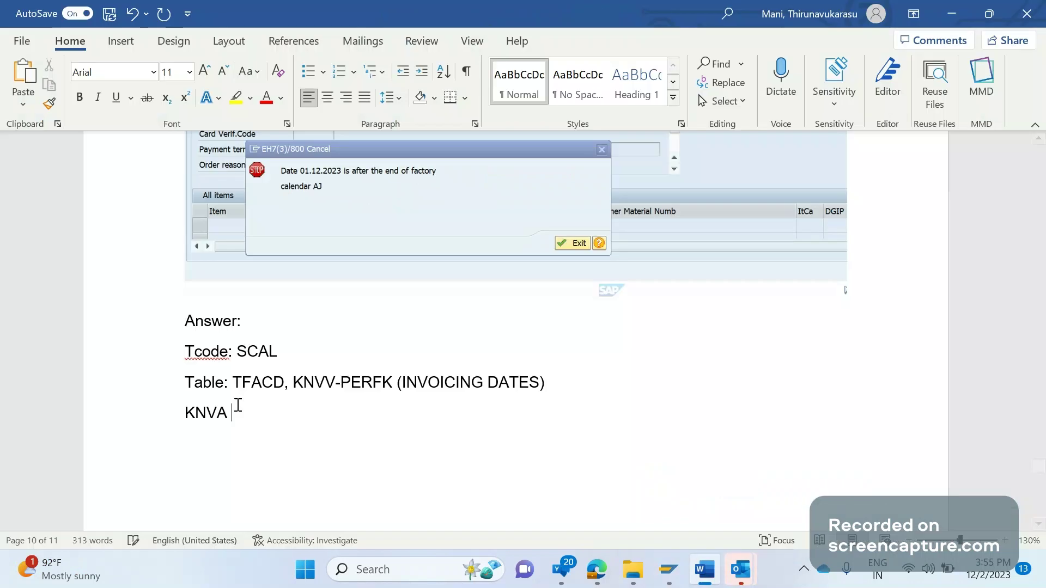
type("(")
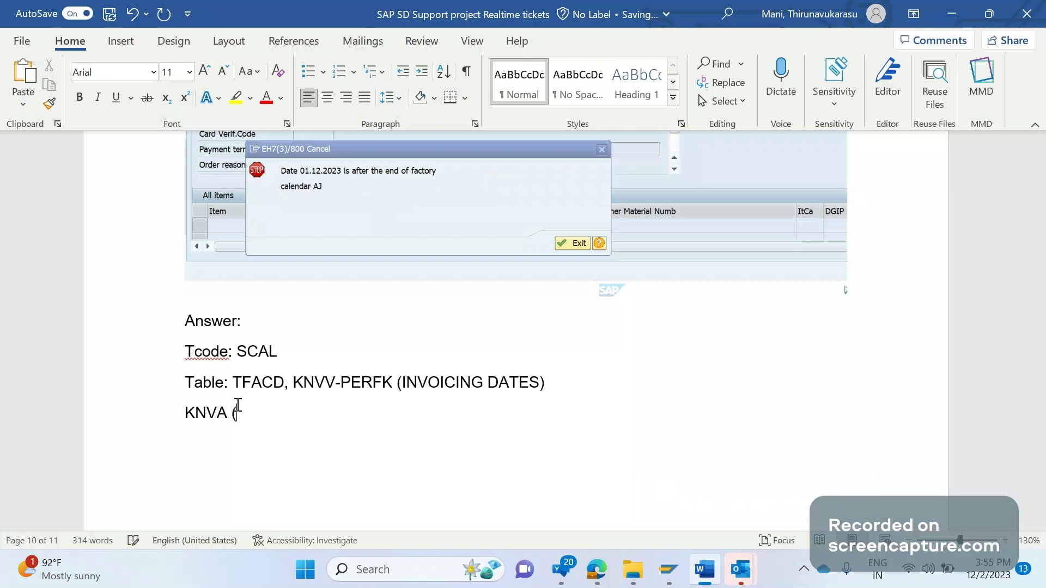
type("unloading po")
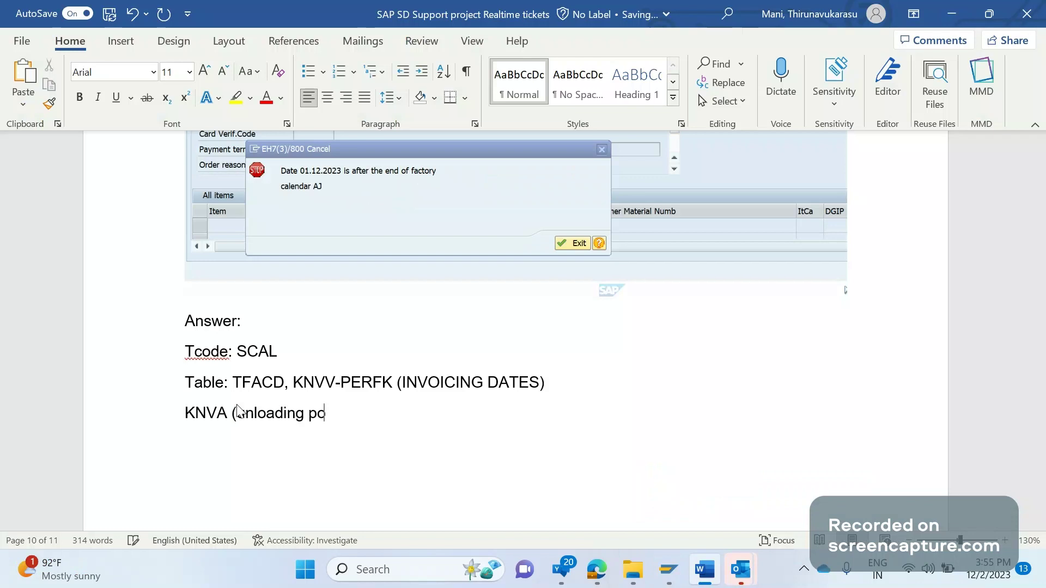
type("ints")
key("BackSpace")
type("of customers)")
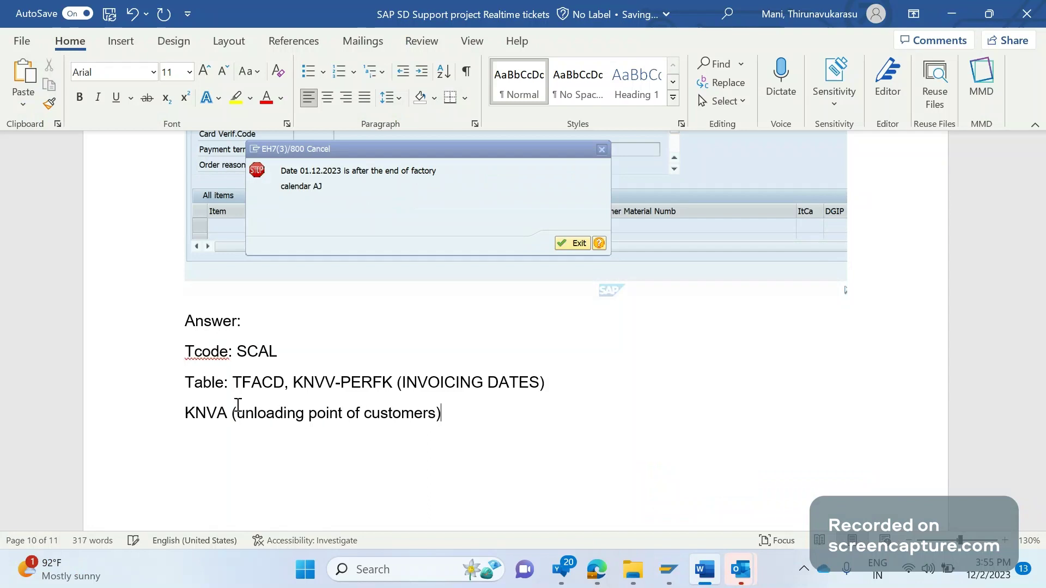
Load table TVST's selection fields in SAP's table display
key("alt+Tab")
key("F3")
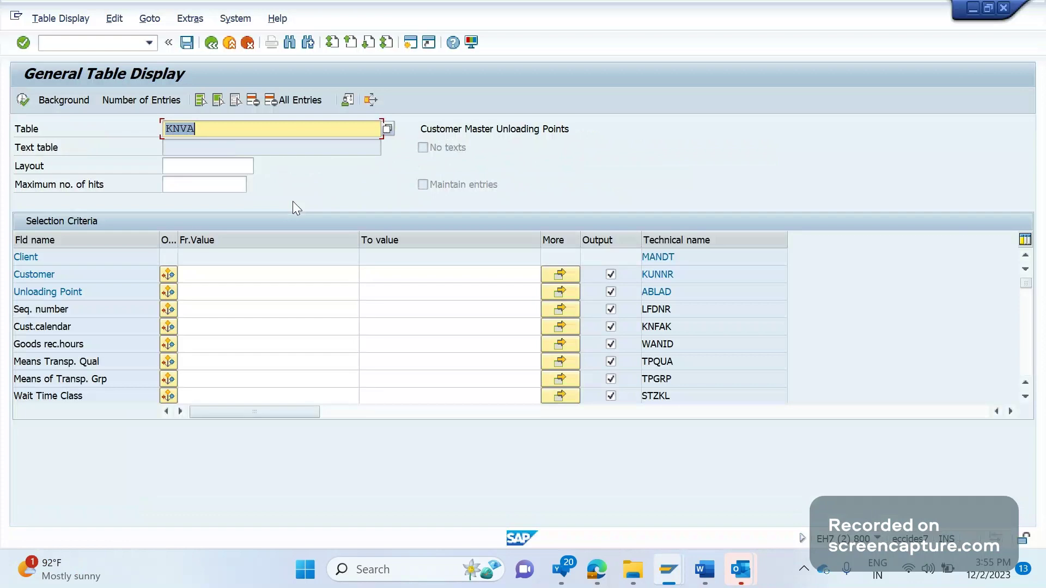
type("TVST")
key("Return")
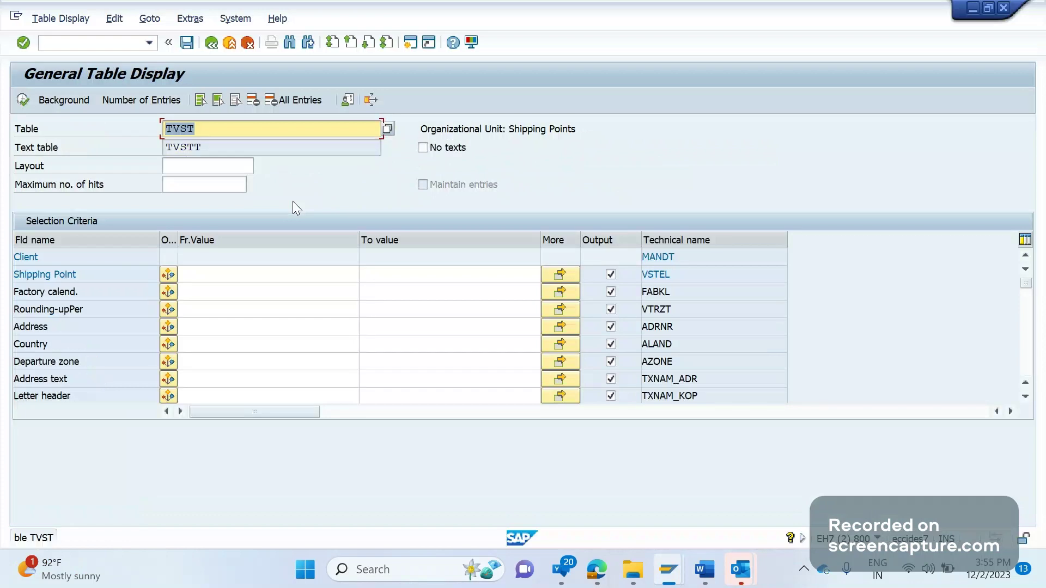
Add a comma and a new 'TVST (shipping point table' line to the Word answer
key("alt+Tab")
type(",")
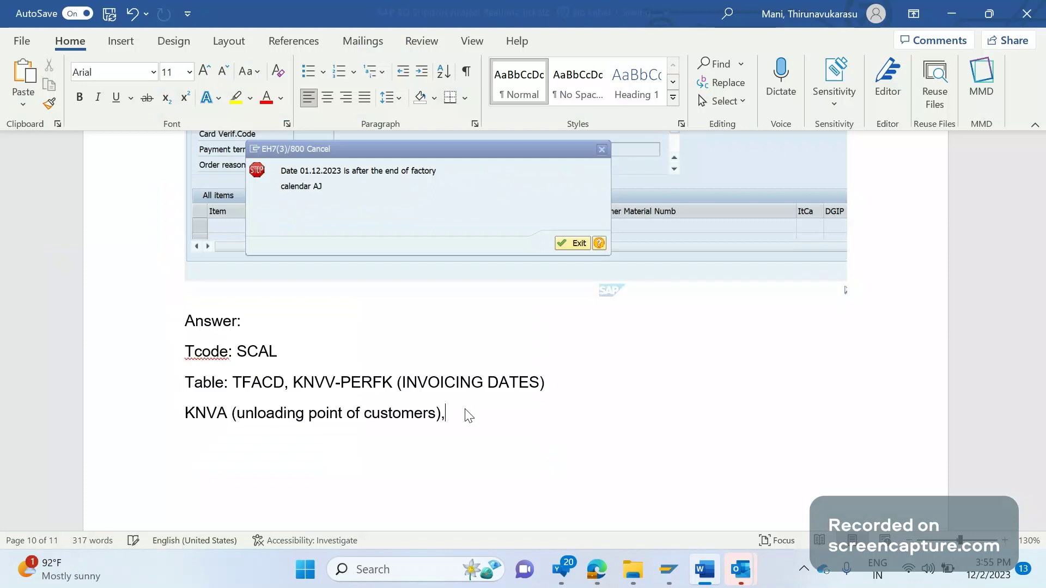
key("Return")
type("TVS")
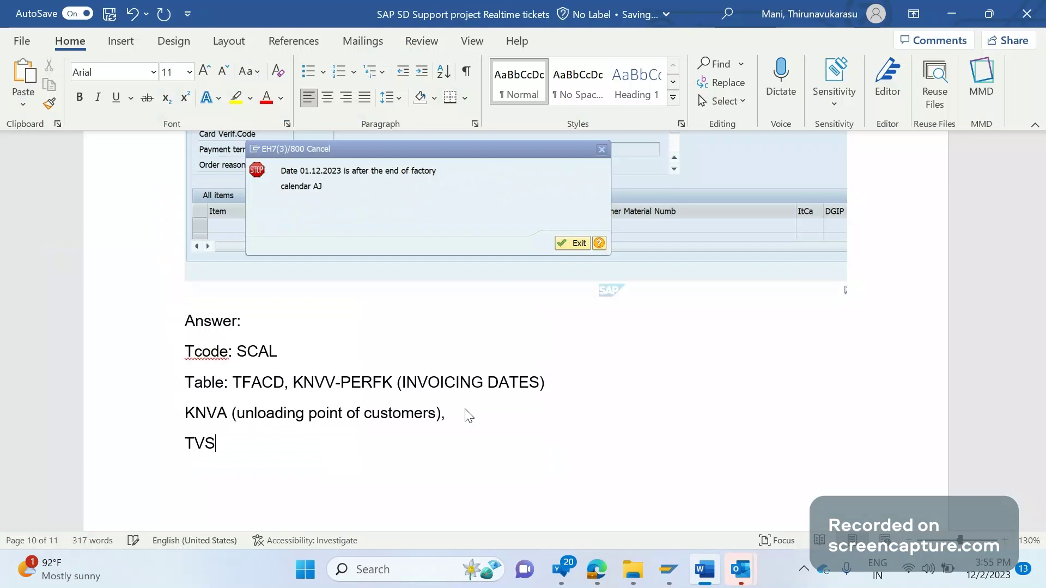
type("T (shipping ")
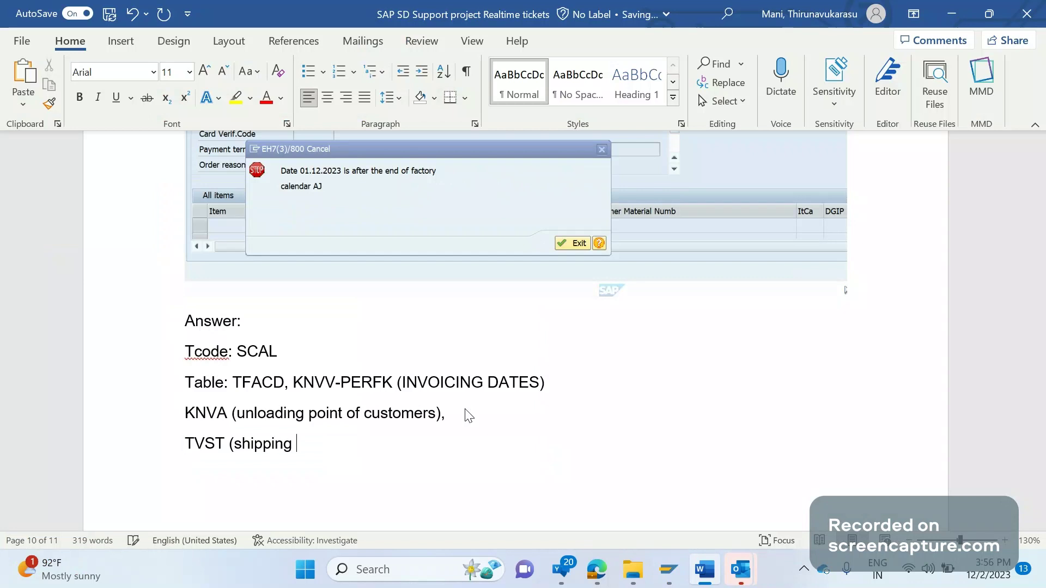
type("point table")
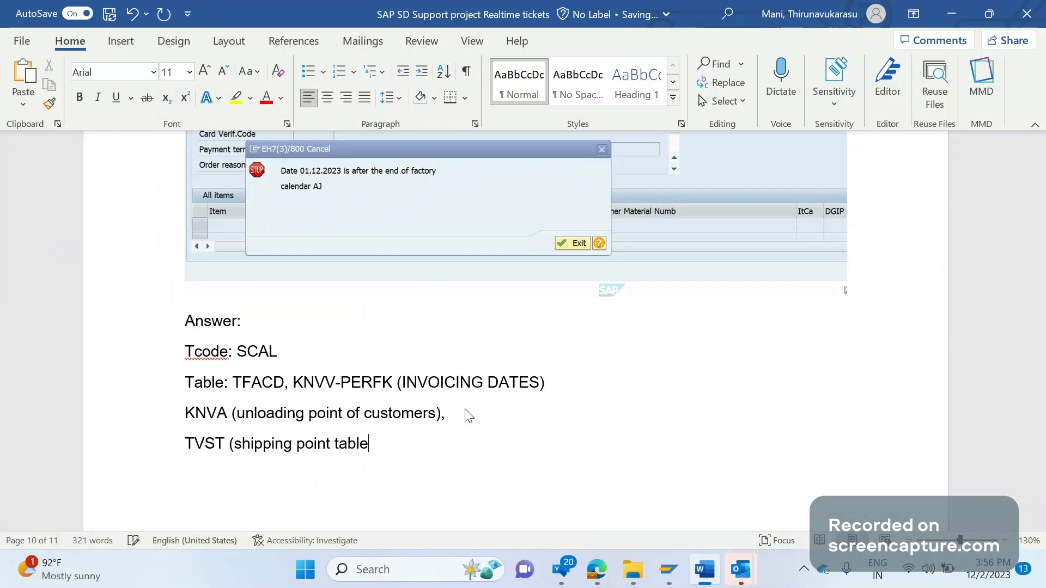
Highlight TVST's factory calendar field name in SAP
key("alt+Tab")
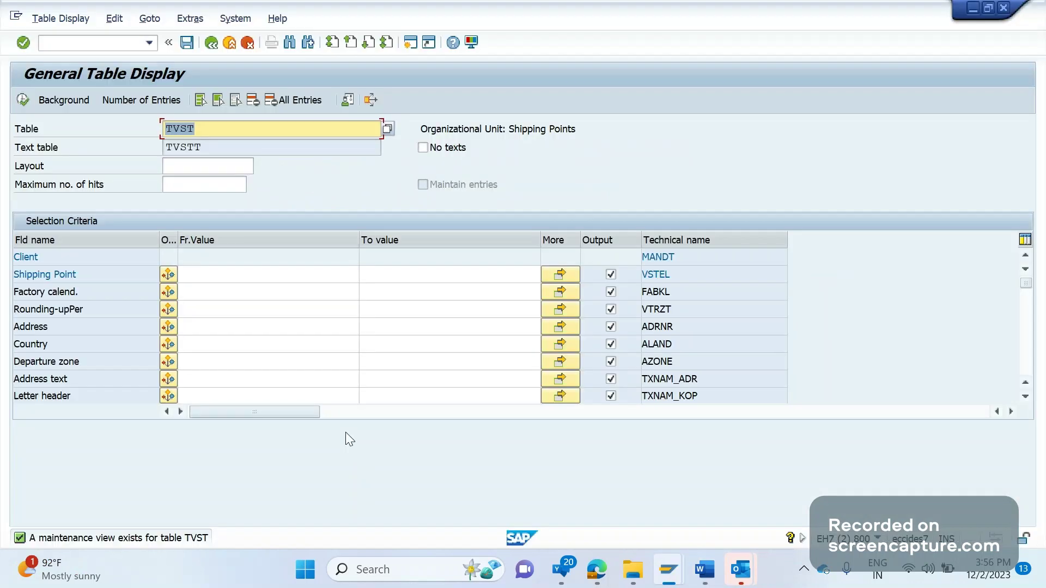
left_click(92, 294)
left_click_drag(93, 293, 4, 287)
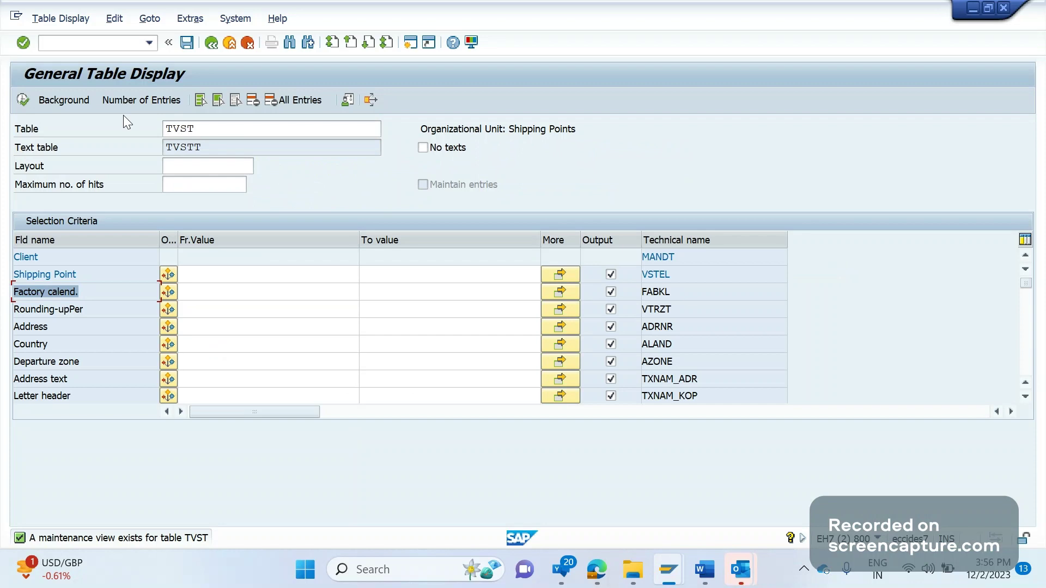
Add a comma and a new 'T001W (PLANT' line to the Word answer list
key("alt+Tab")
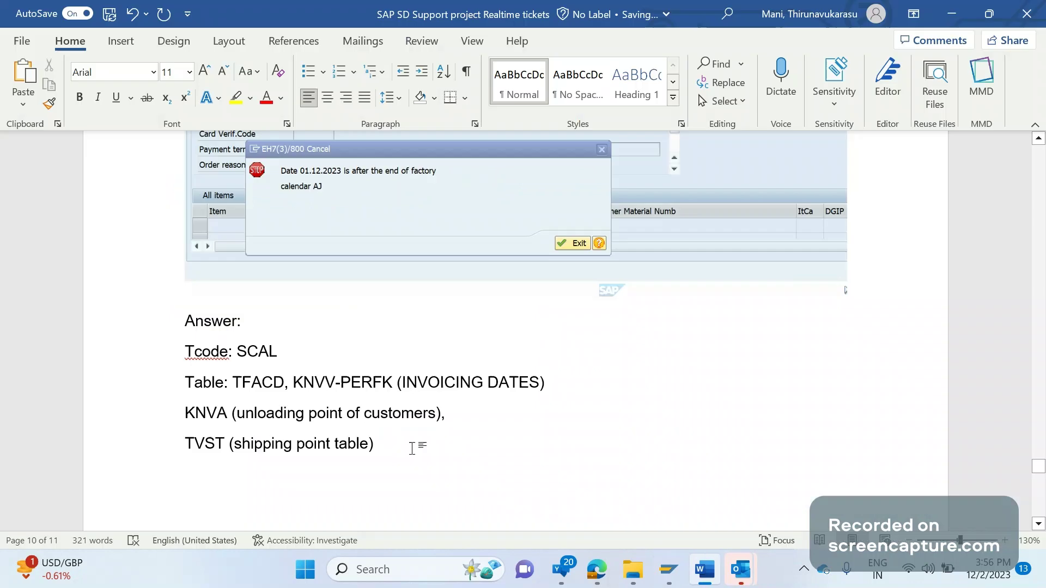
type(",")
key("Return")
type("T")
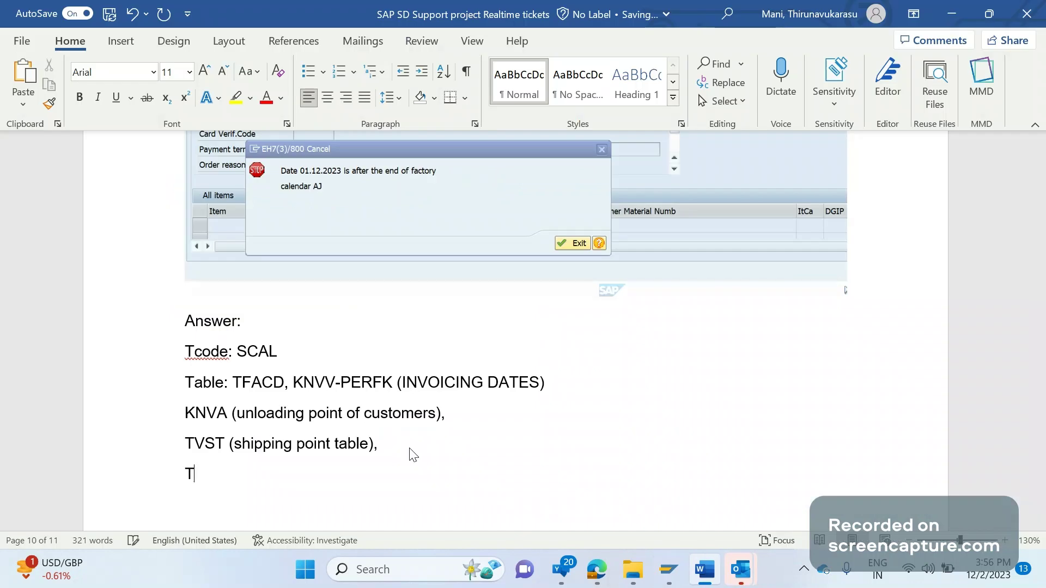
type("001W ")
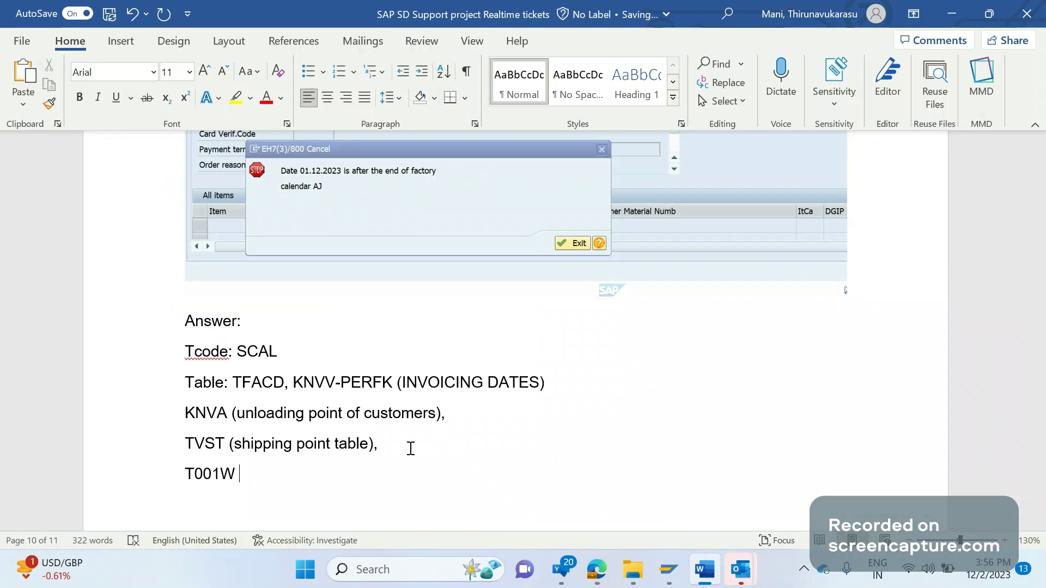
type("(PLANT")
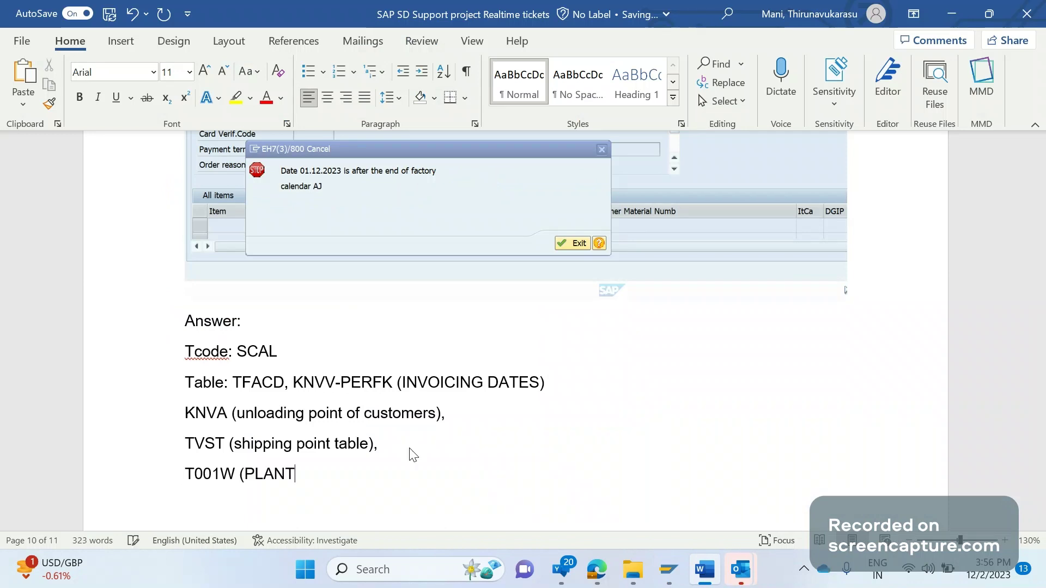
key("alt+Tab")
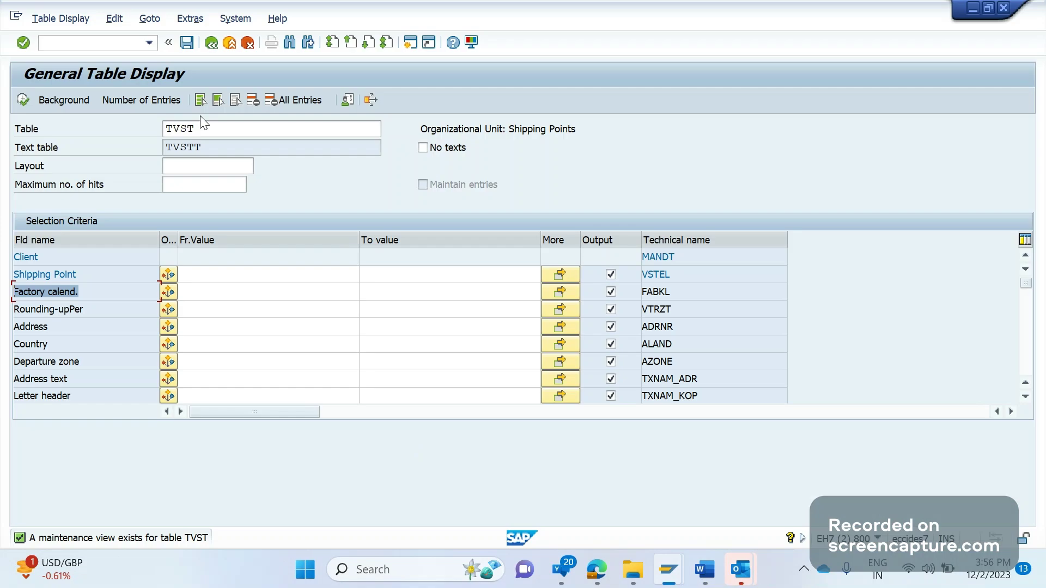
Load table T001W and point out its Factory calendar field, then return to Word
double_click(188, 128)
type("T")
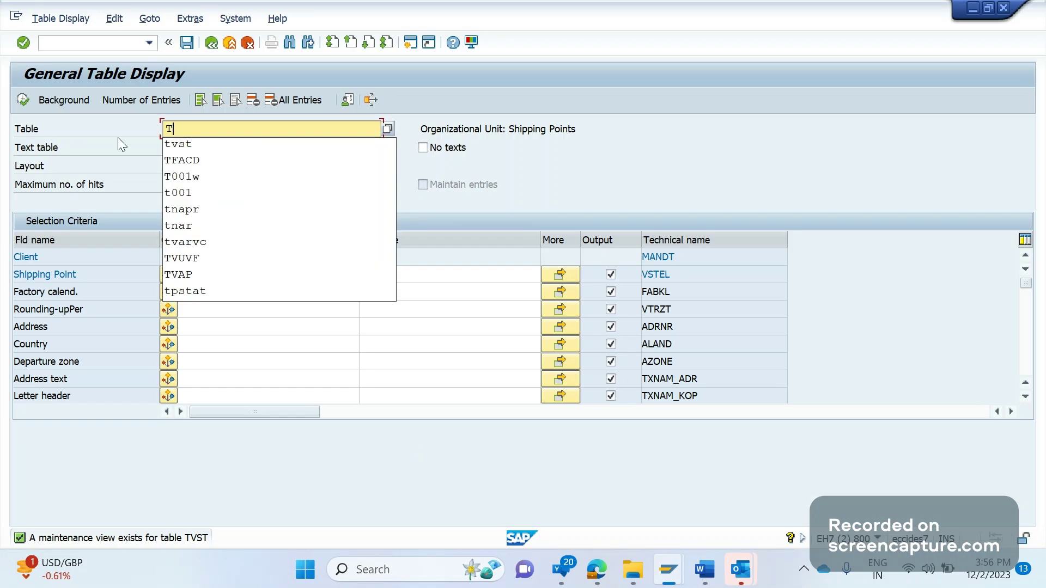
type("001W")
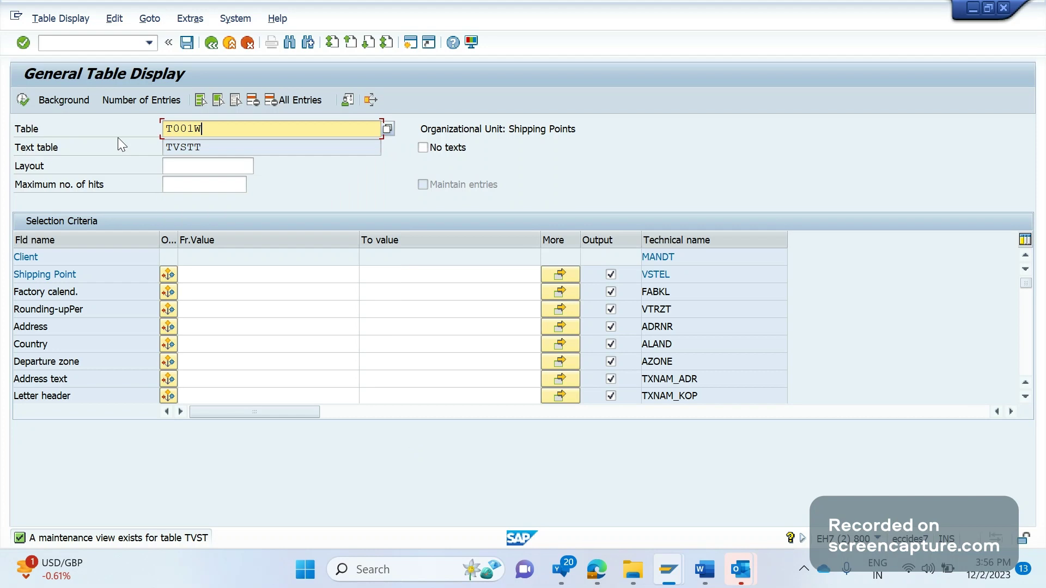
key("Return")
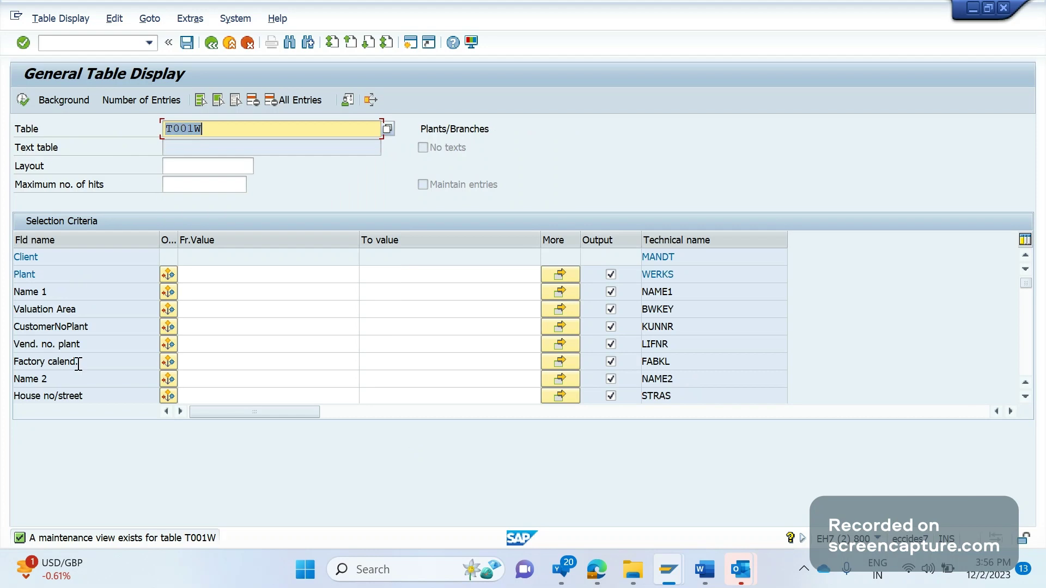
left_click(78, 364)
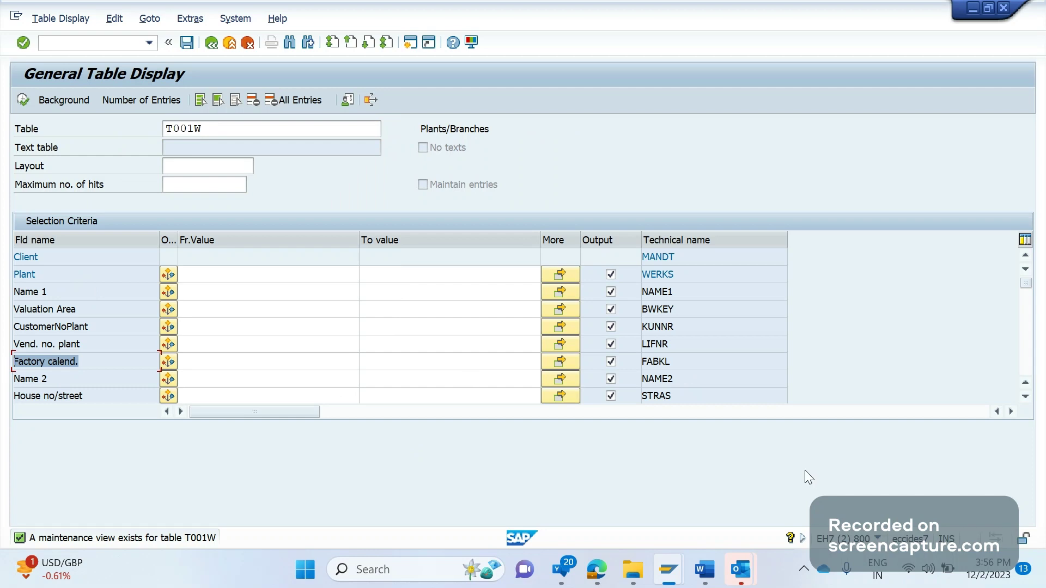
key("alt+Tab")
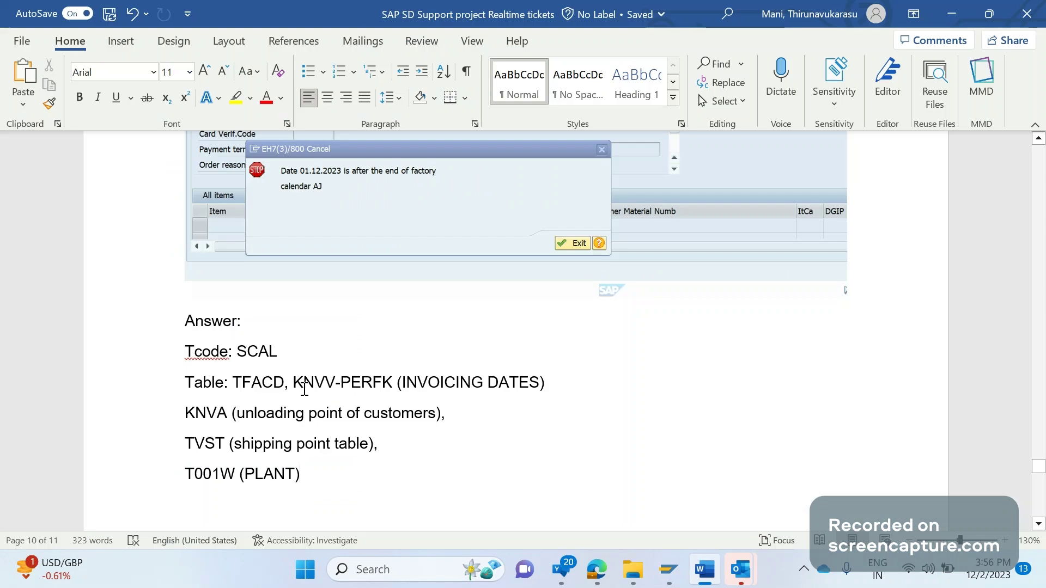
Move KNVV-PERFK onto its own line and select the table lines through T001W (PLANT)
key("Return")
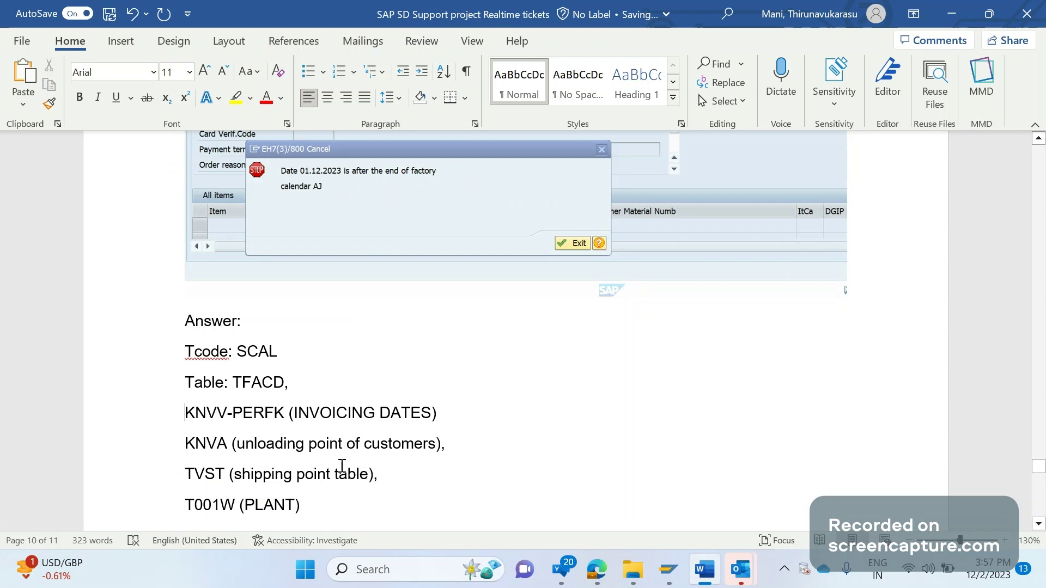
scroll(308, 454, "down", 1)
left_click(308, 454, "shift")
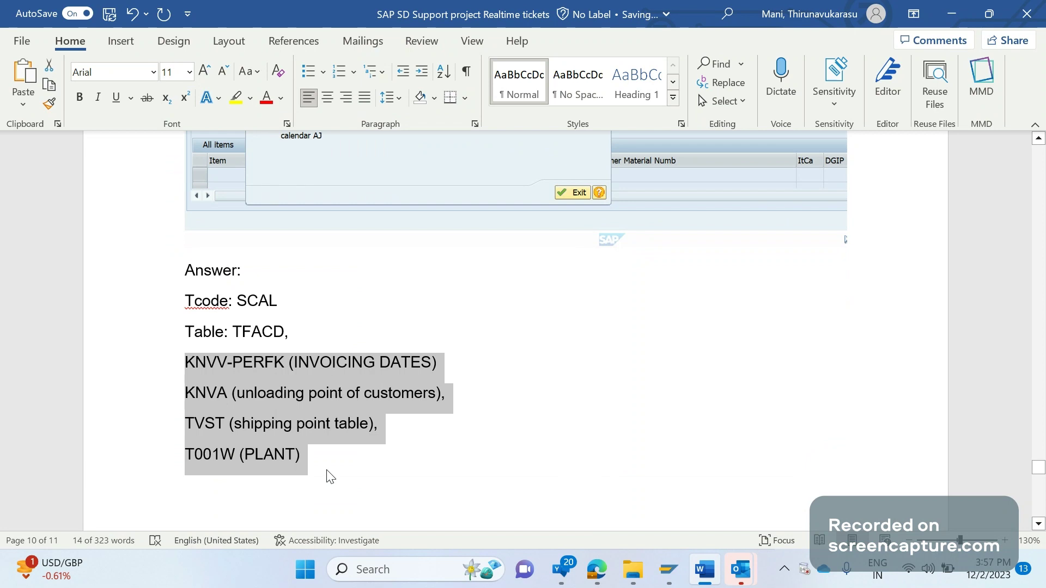
scroll(329, 474, "up", 3)
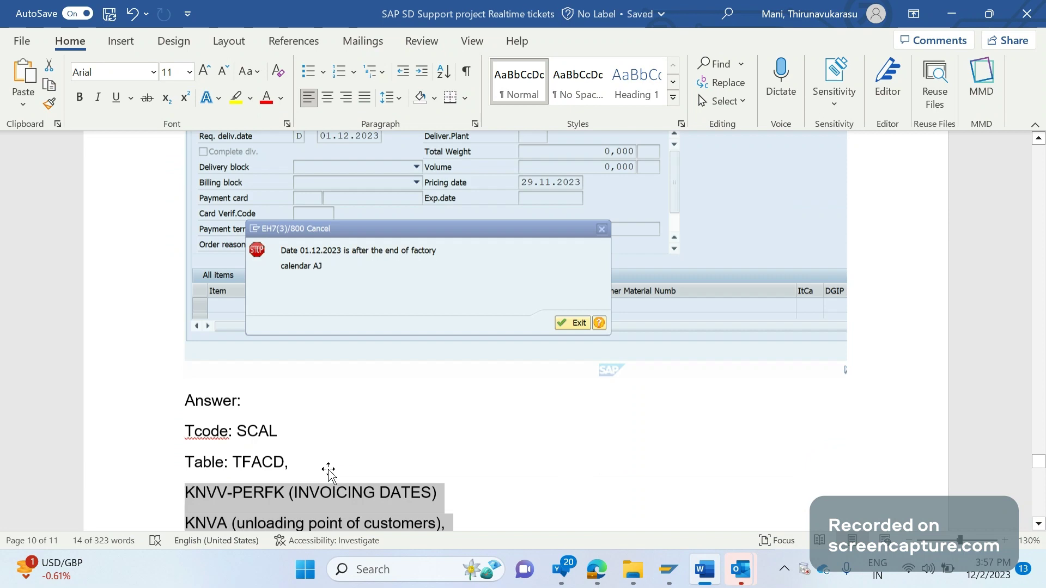
scroll(328, 473, "up", 7)
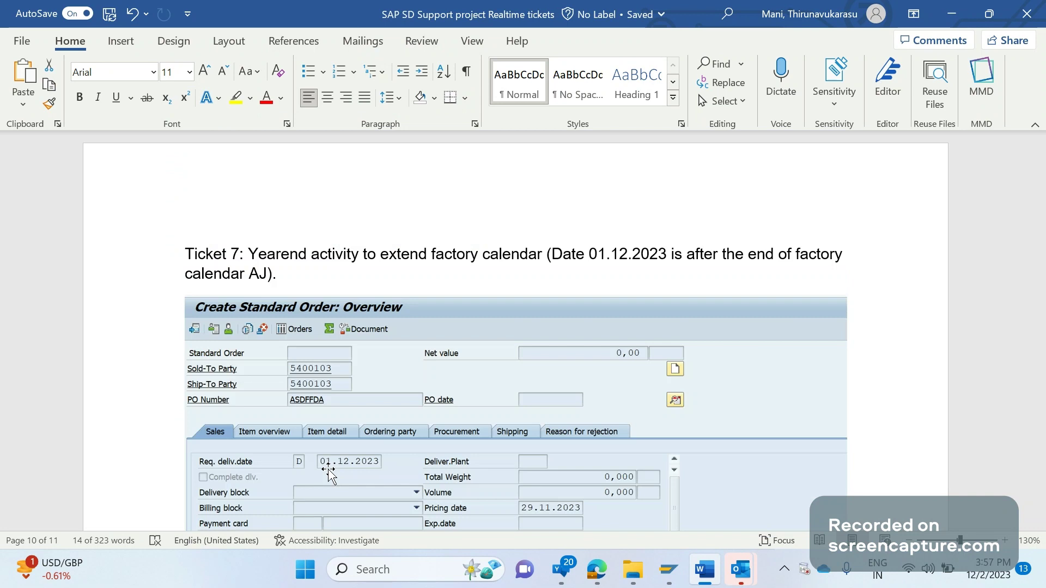
scroll(329, 474, "down", 5)
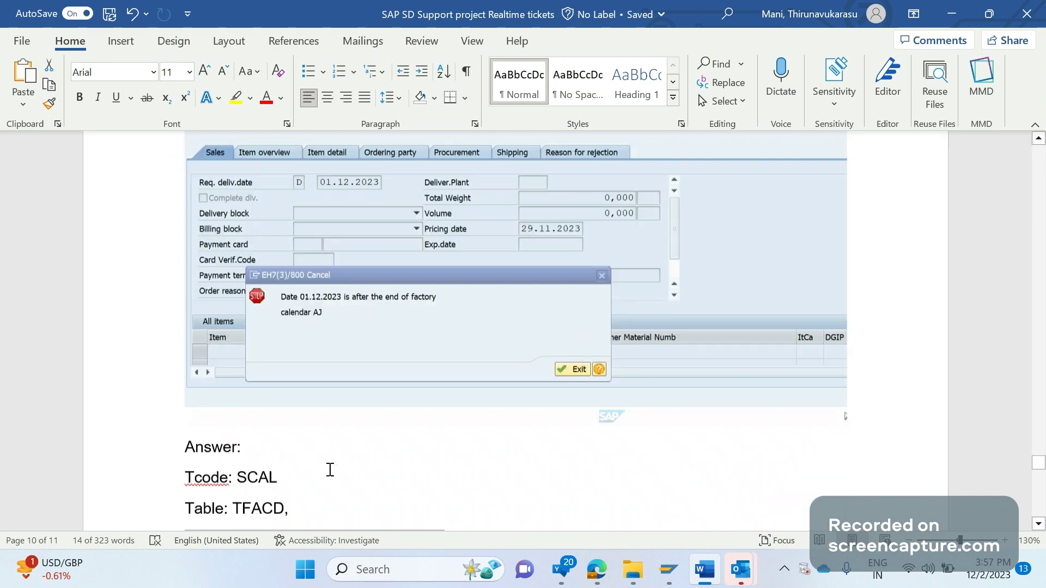
scroll(329, 470, "down", 3)
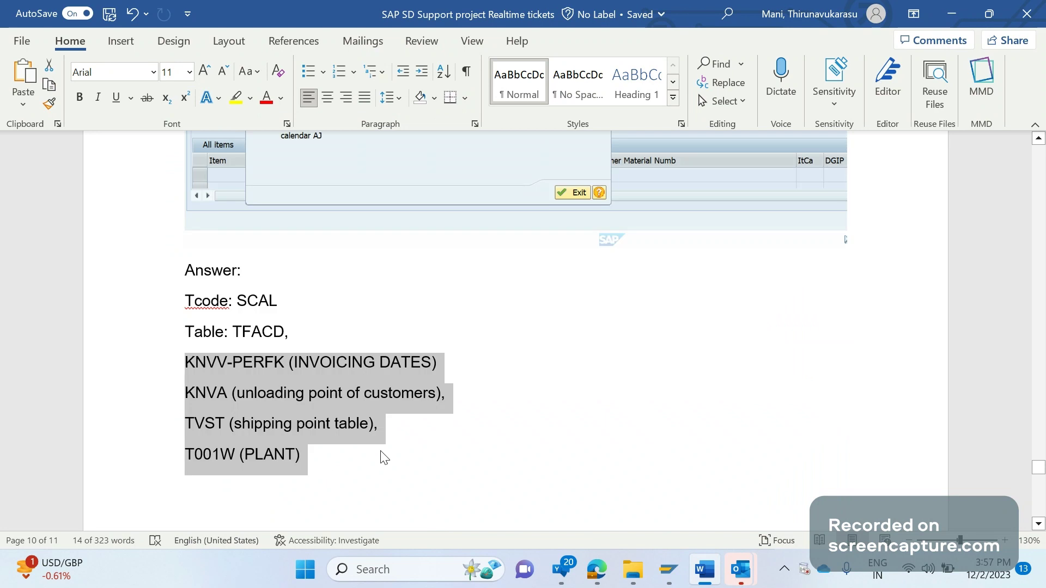
scroll(384, 457, "up", 1)
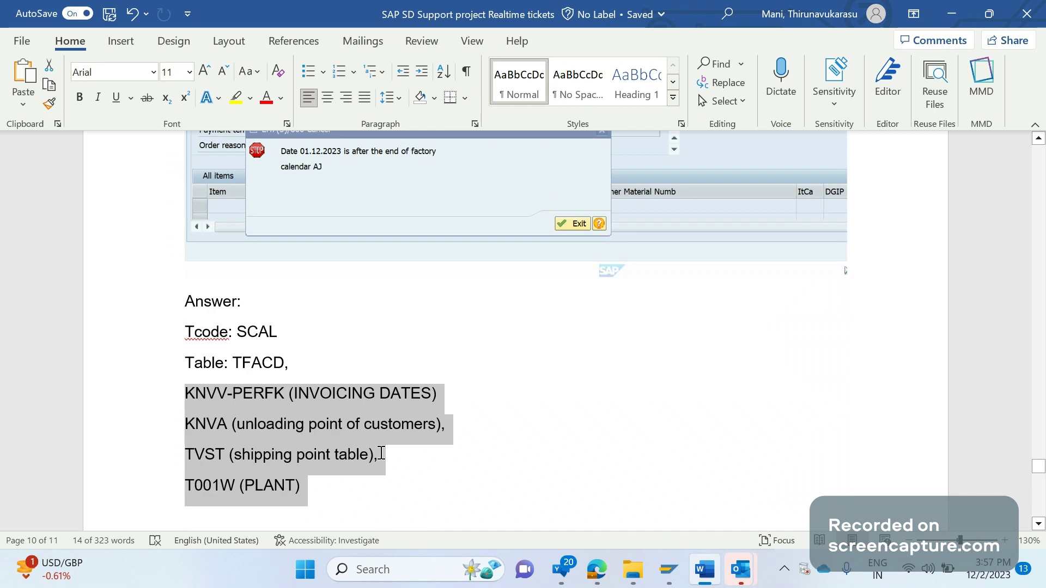
scroll(500, 300, "up", 2)
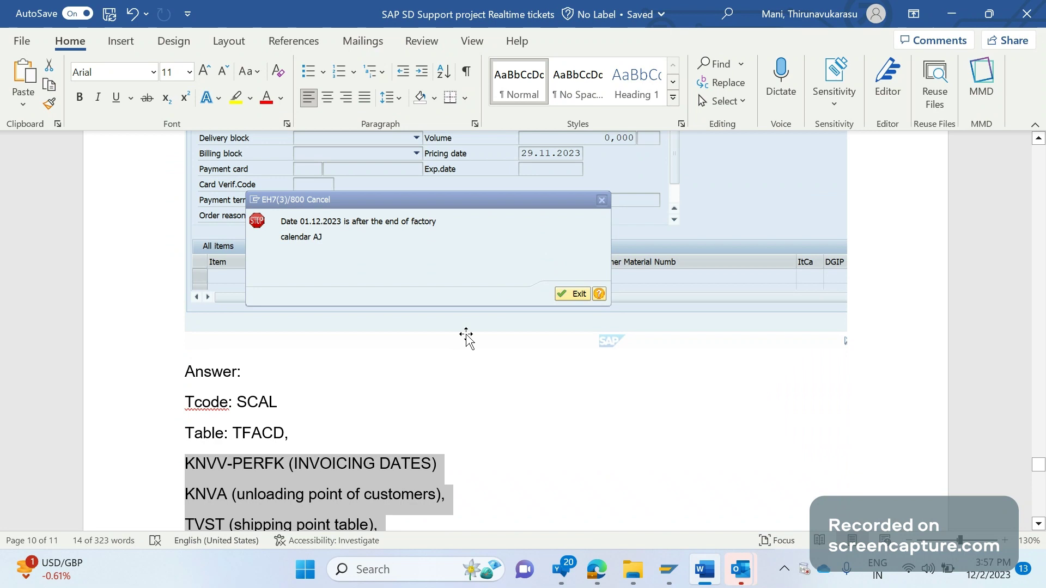
scroll(474, 351, "down", 3)
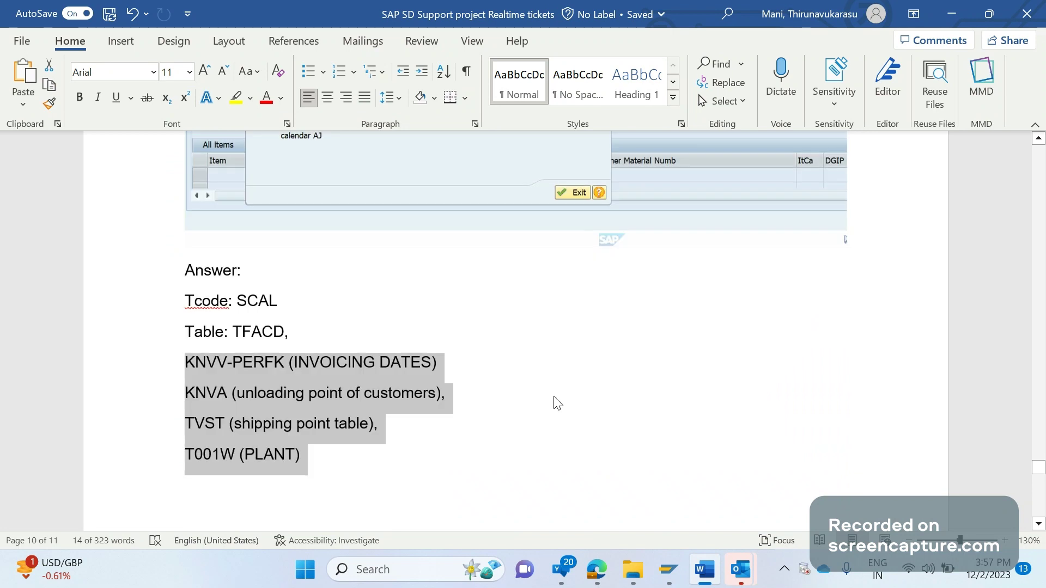